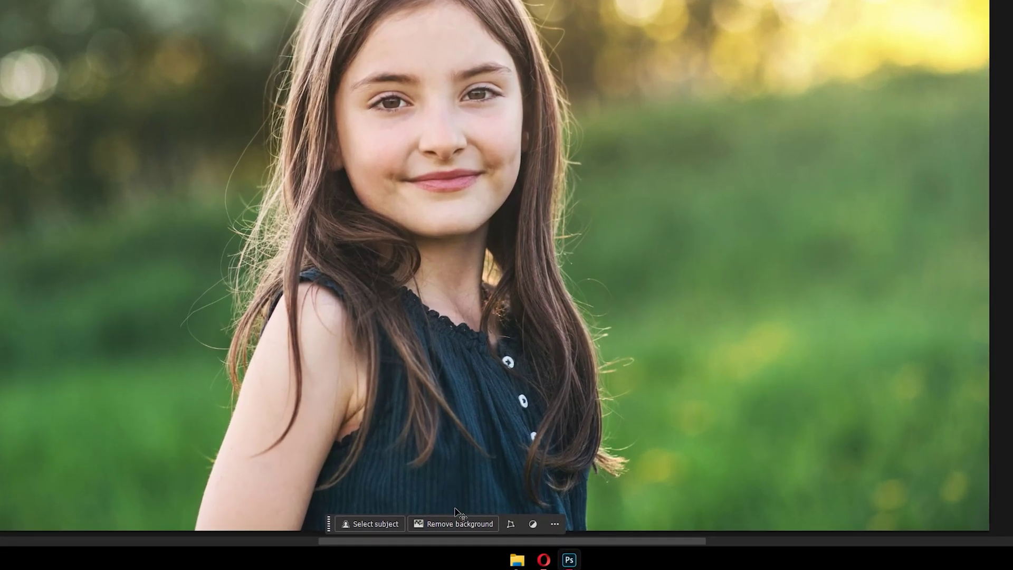
# - Remove the girl's background and generate a replacement background with an empty prompt
pyautogui.click(457, 522)
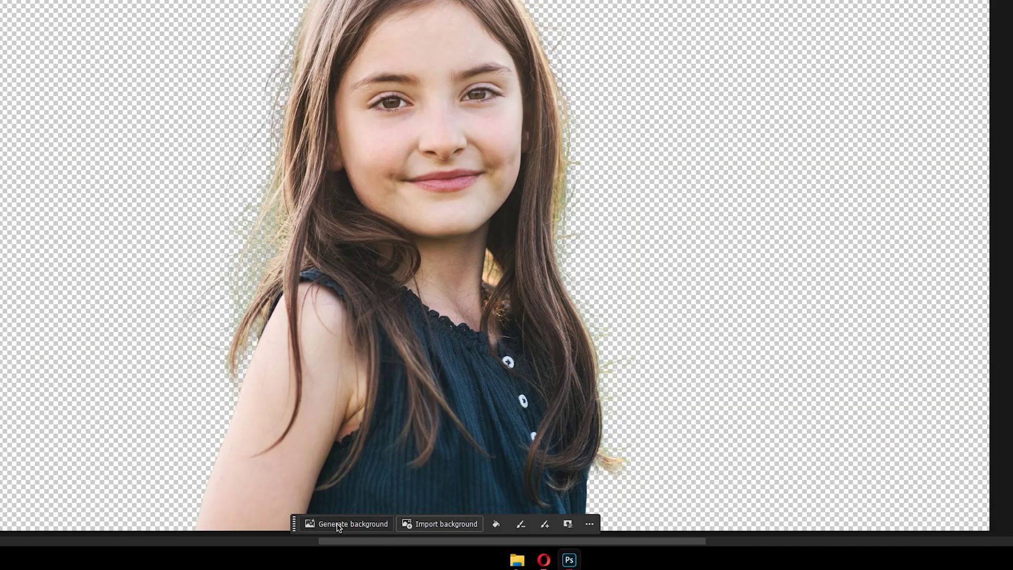
pyautogui.click(337, 524)
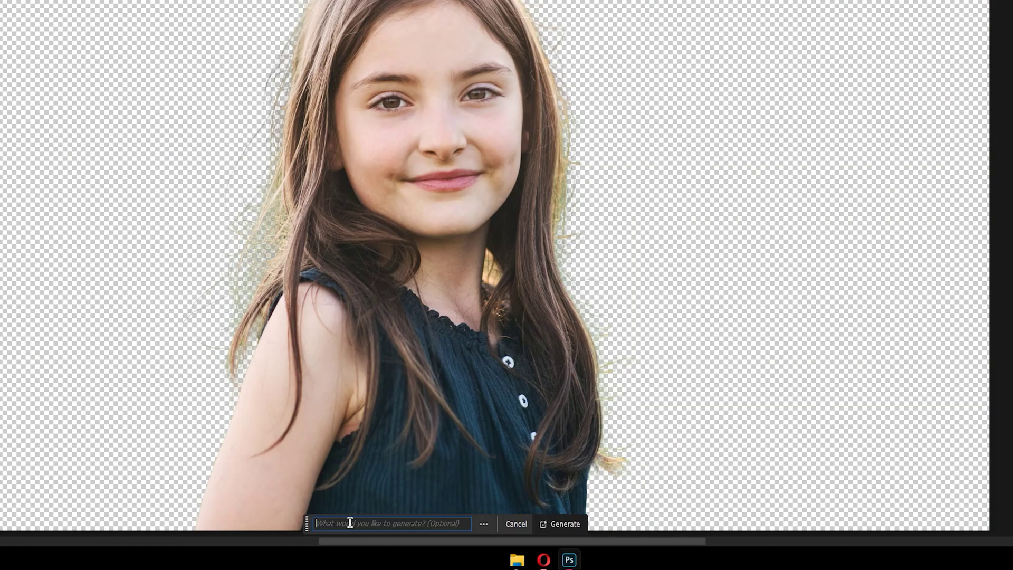
pyautogui.click(563, 525)
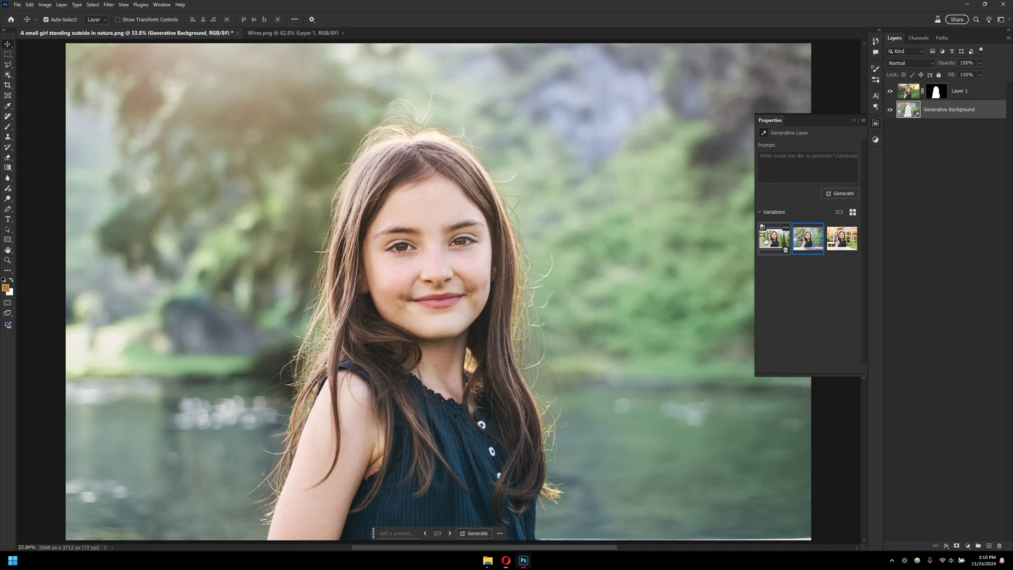
# - Preview the three background variations and choose the lakeside one
pyautogui.click(766, 241)
pyautogui.click(806, 240)
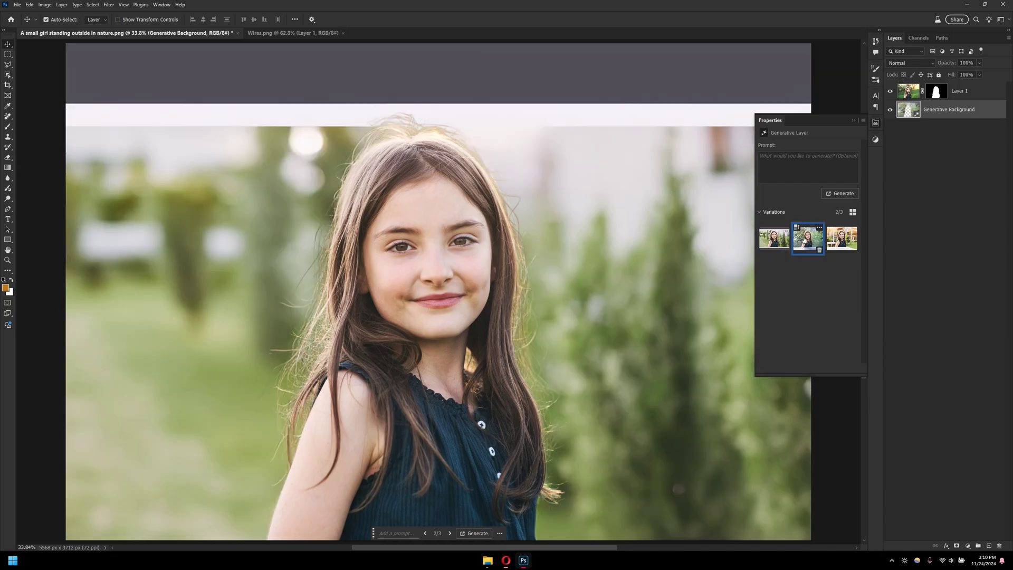
pyautogui.click(838, 238)
pyautogui.click(817, 239)
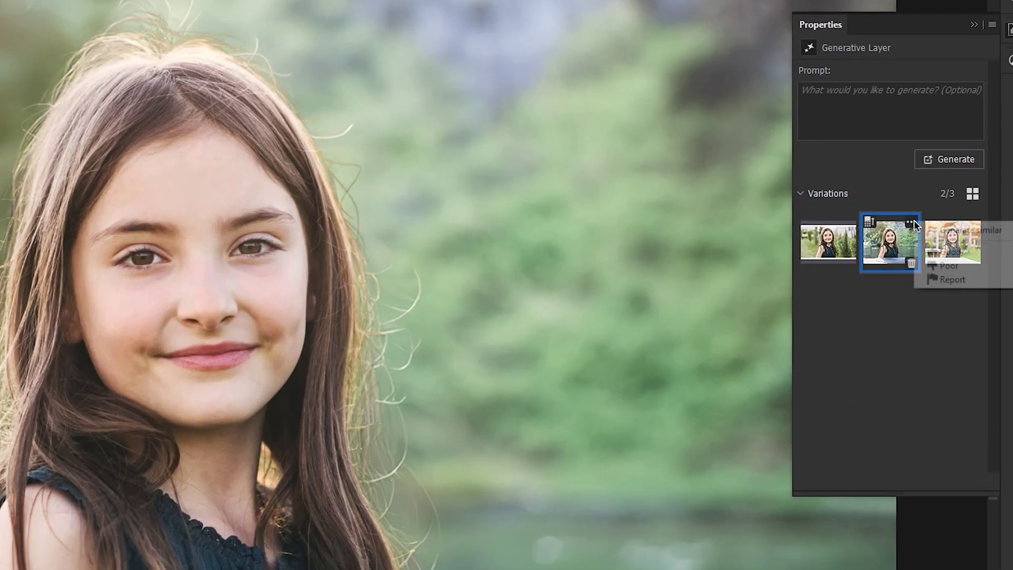
# - Generate similar variations from the lakeside background and apply the second new one
pyautogui.click(820, 227)
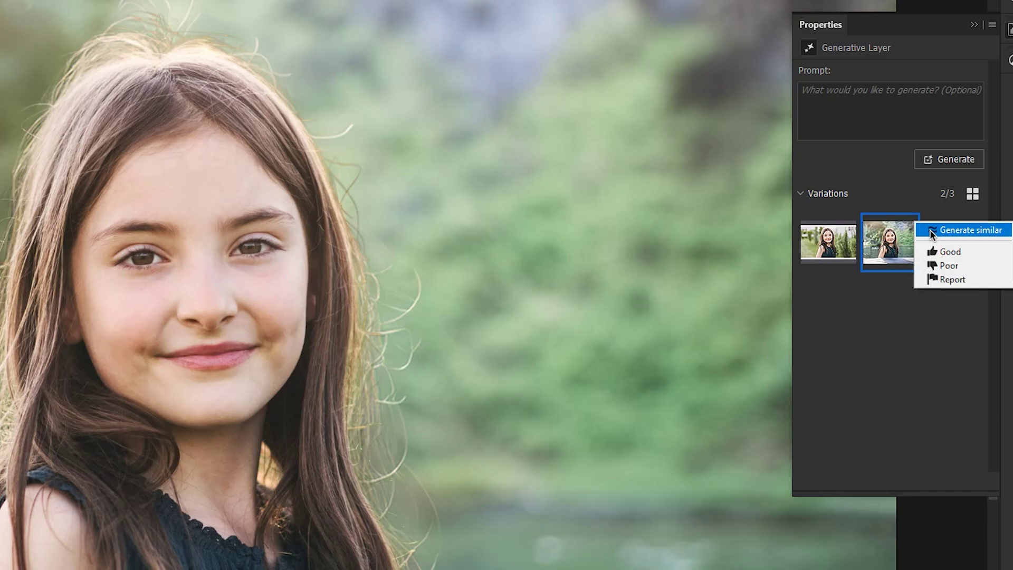
pyautogui.click(929, 229)
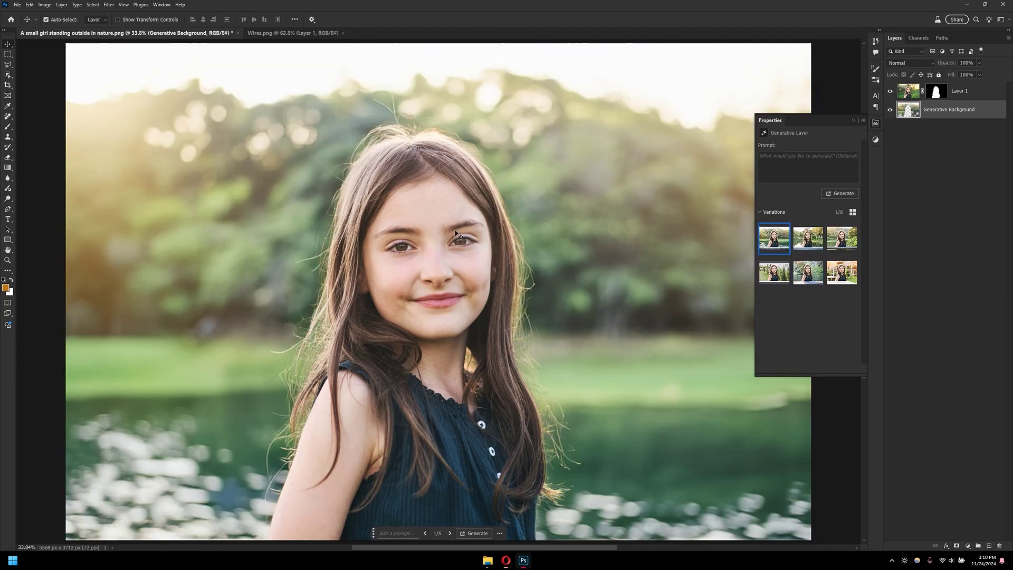
pyautogui.click(811, 238)
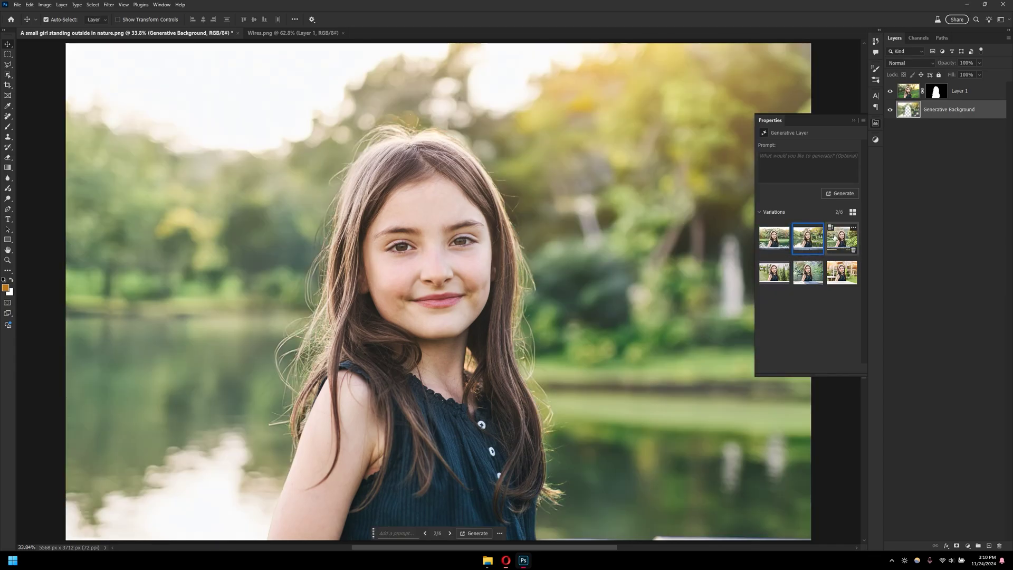
pyautogui.click(833, 238)
pyautogui.click(808, 238)
# - In Wires.png, remove the overhead wires with the Remove Tool's Find distractions > Wires and cables
pyautogui.click(309, 34)
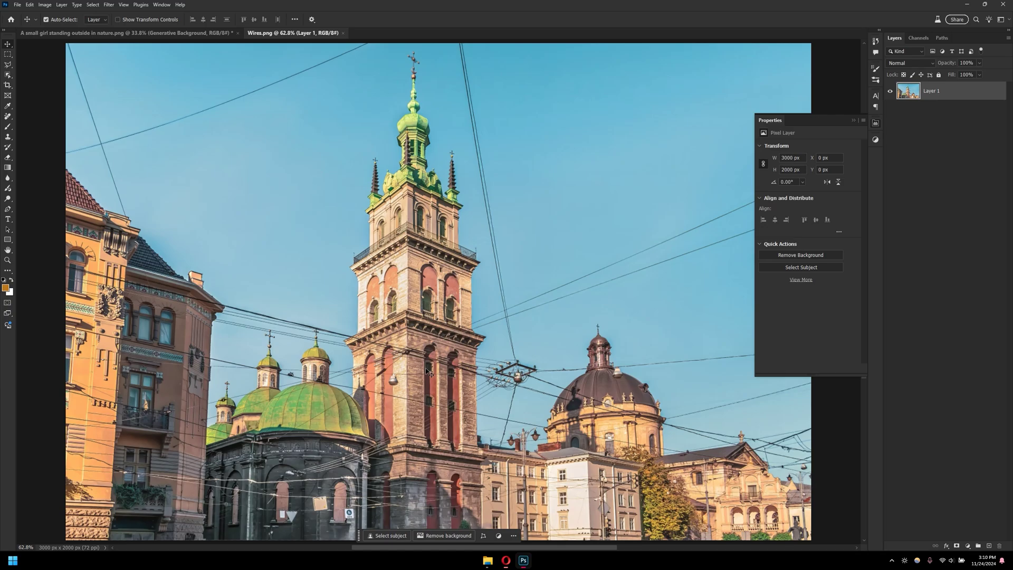
pyautogui.click(8, 117)
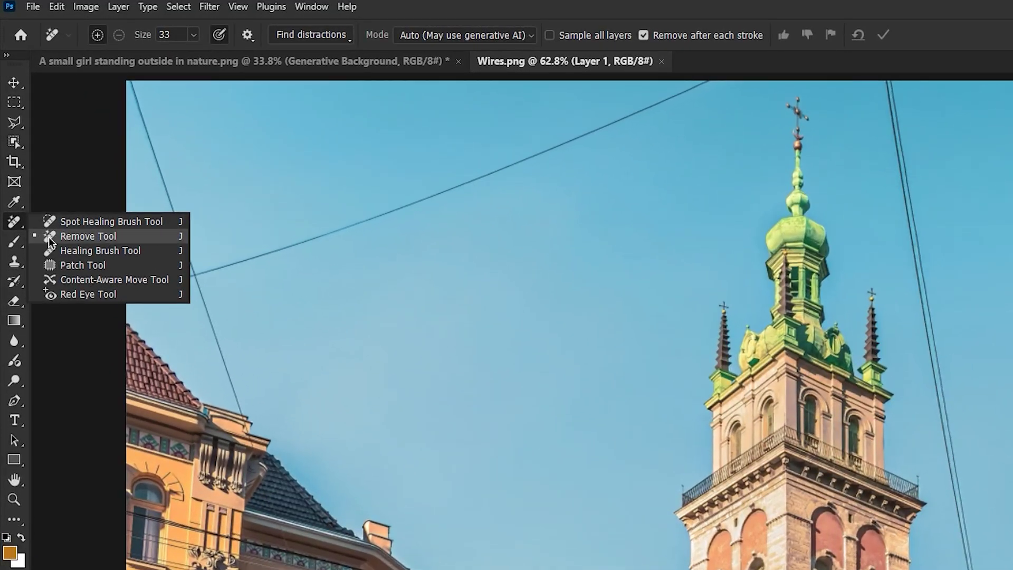
pyautogui.click(50, 239)
pyautogui.click(324, 36)
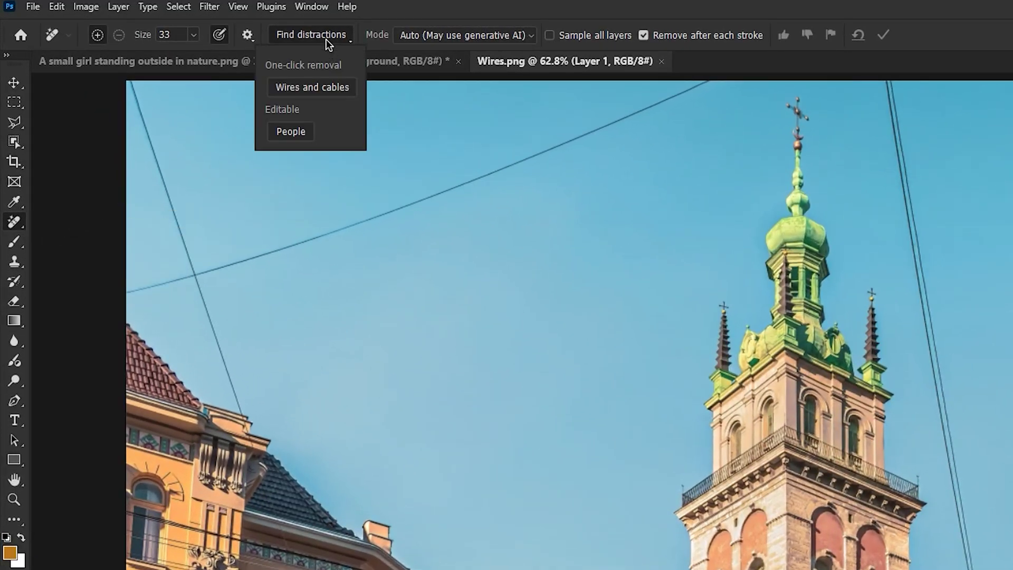
pyautogui.click(315, 92)
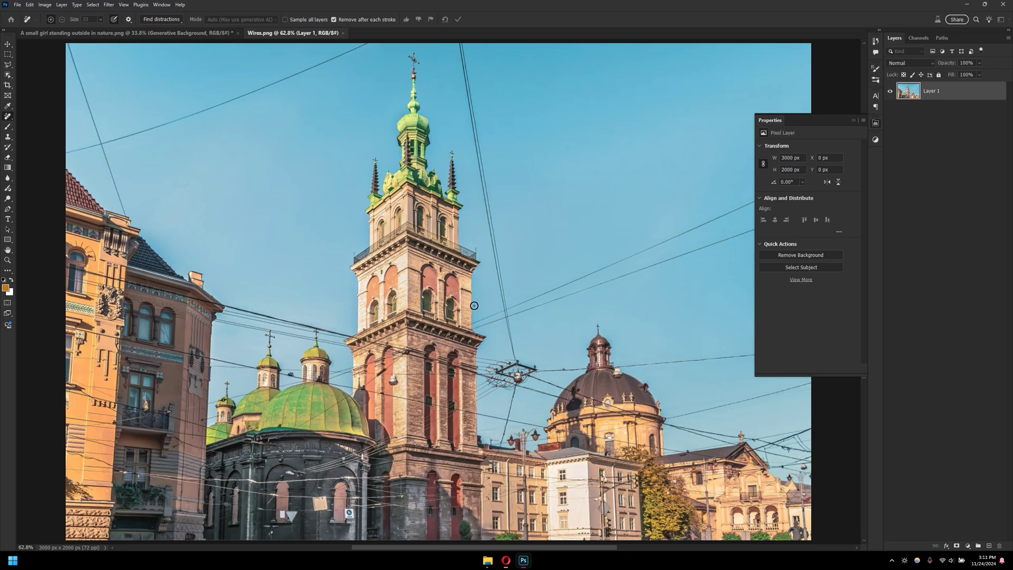
# - Compare the original and wire-free versions in the History panel
pyautogui.click(875, 42)
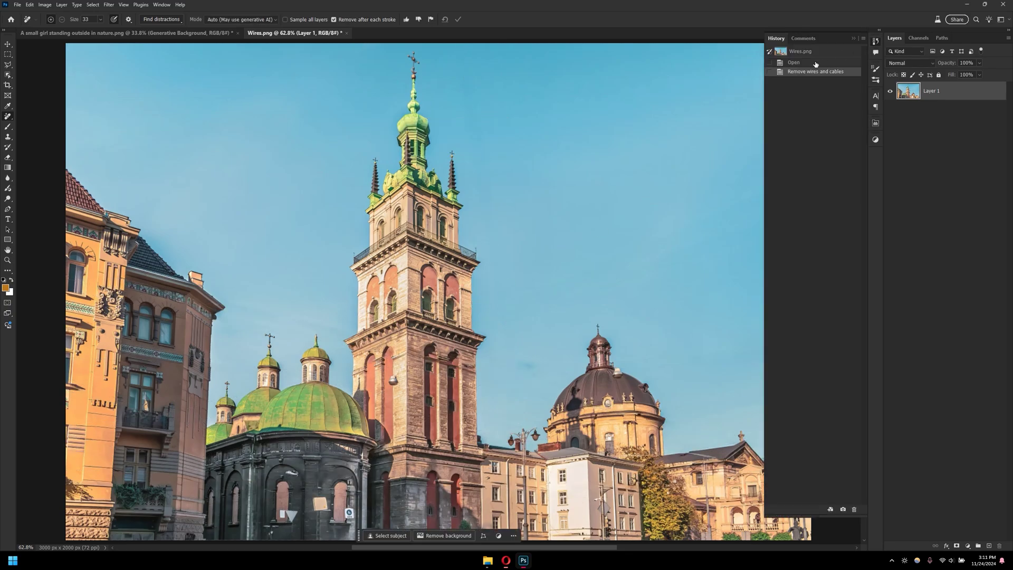
pyautogui.click(807, 53)
pyautogui.click(804, 71)
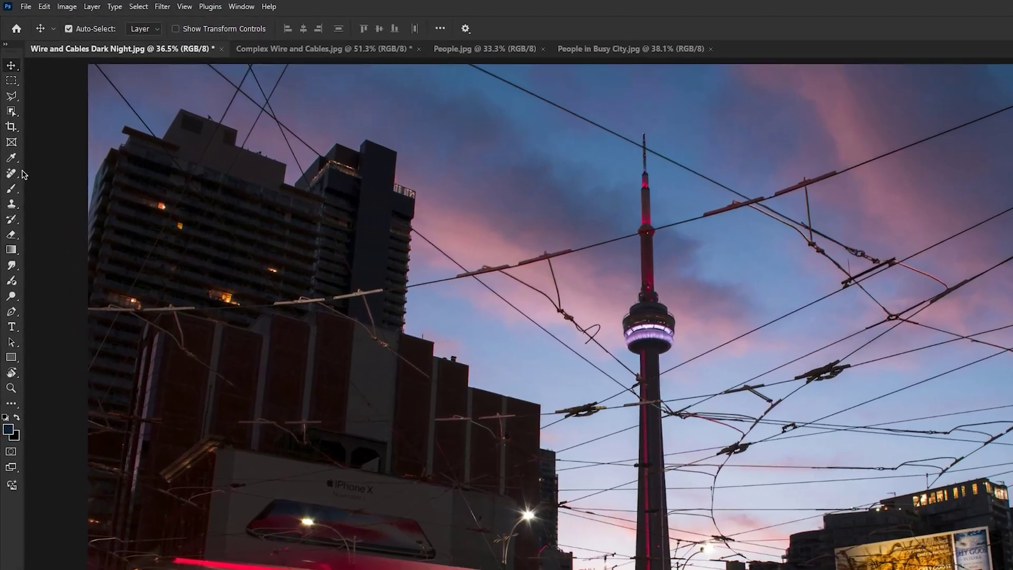
# - Select the Remove Tool from the healing and removal tools group
pyautogui.click(8, 116)
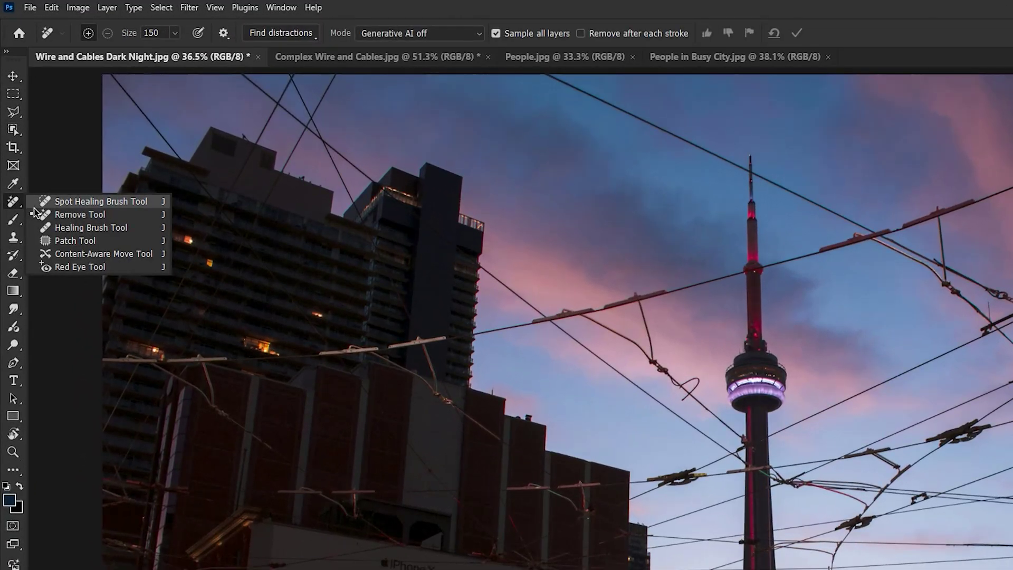
pyautogui.click(79, 215)
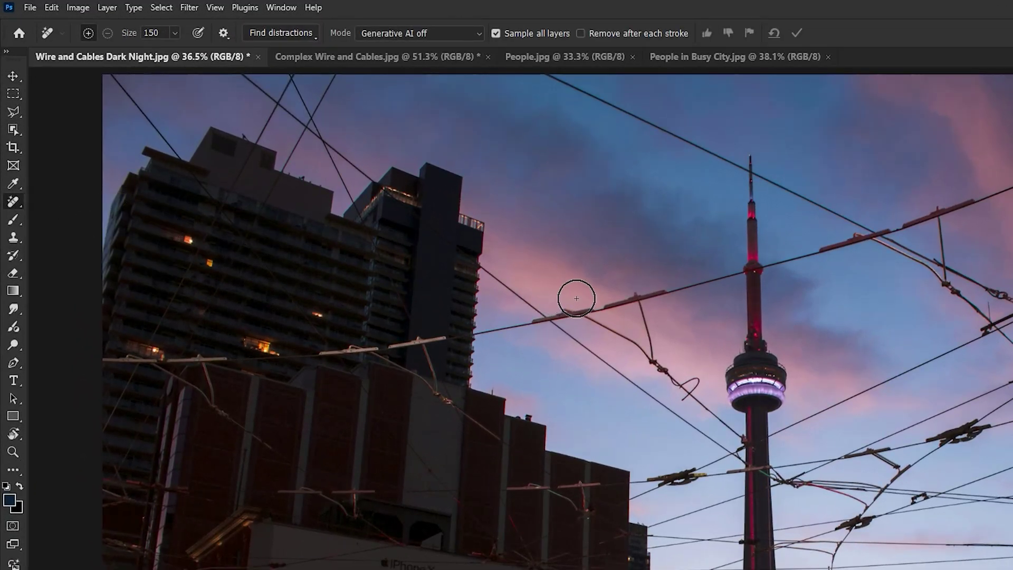
pyautogui.rightClick(13, 201)
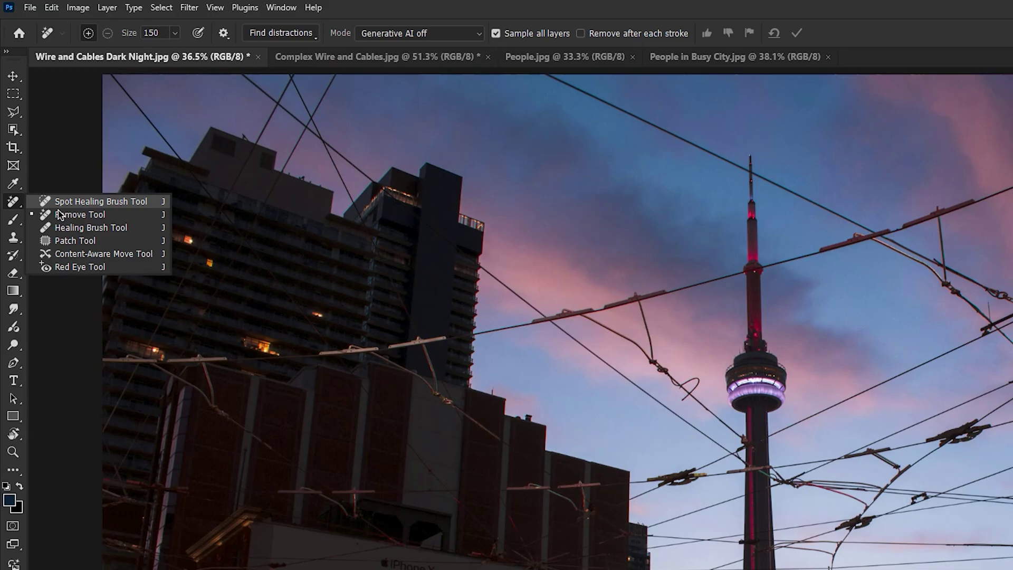
pyautogui.click(70, 210)
pyautogui.click(276, 38)
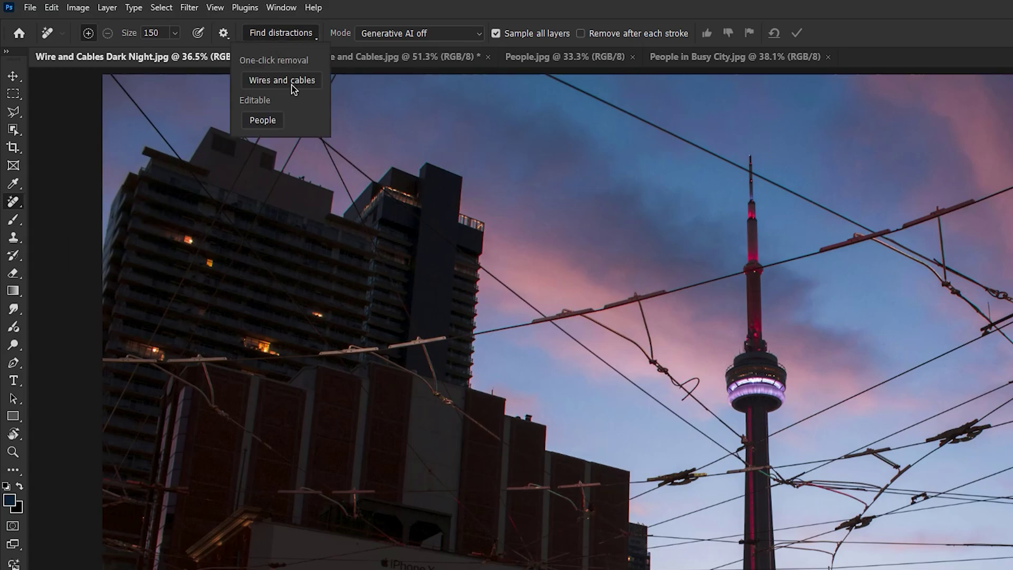
pyautogui.click(346, 20)
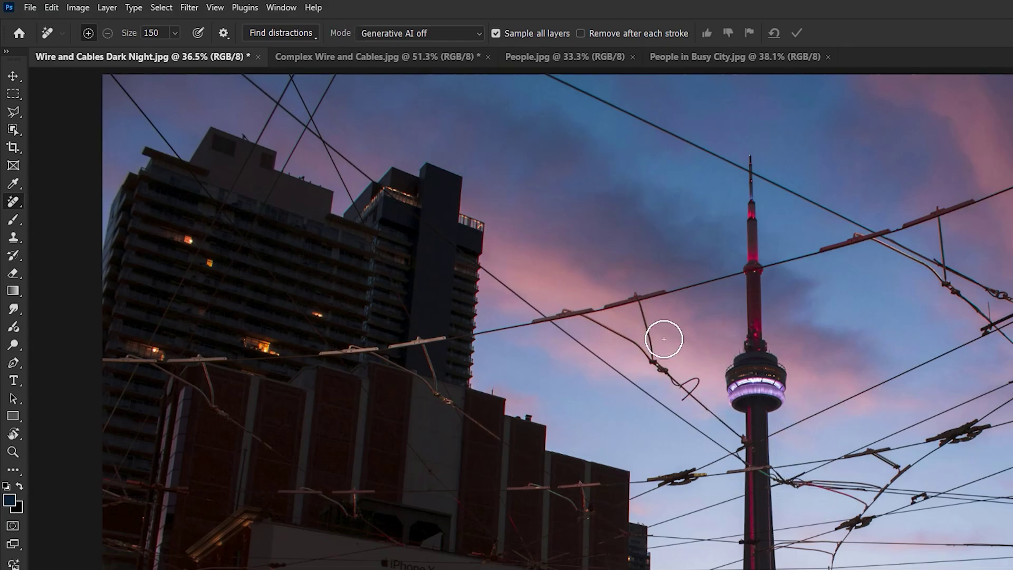
# - Set Mode to Auto (May use generative AI) and remove wires and cables
pyautogui.click(413, 34)
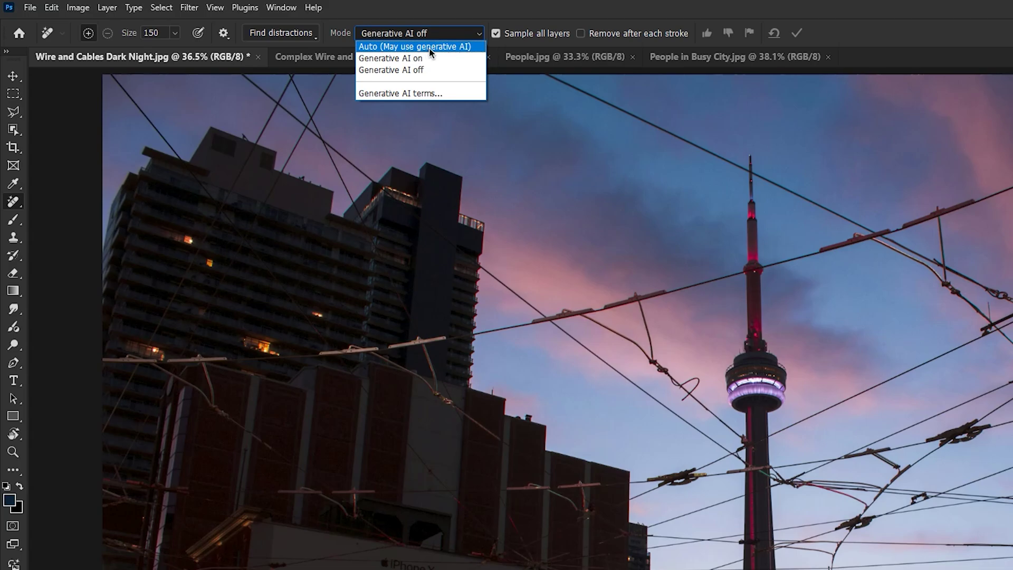
pyautogui.click(428, 47)
pyautogui.click(280, 32)
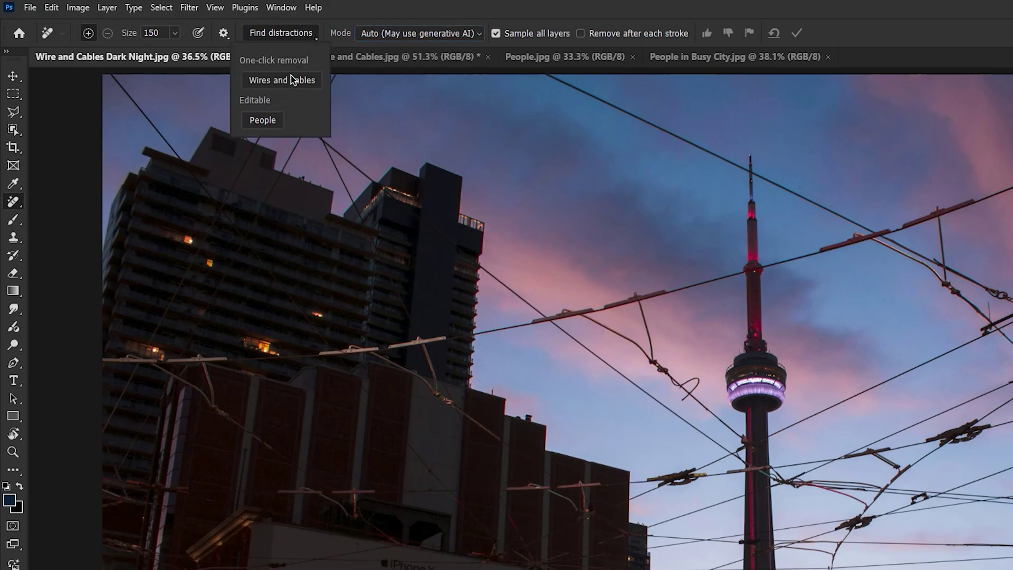
pyautogui.click(292, 80)
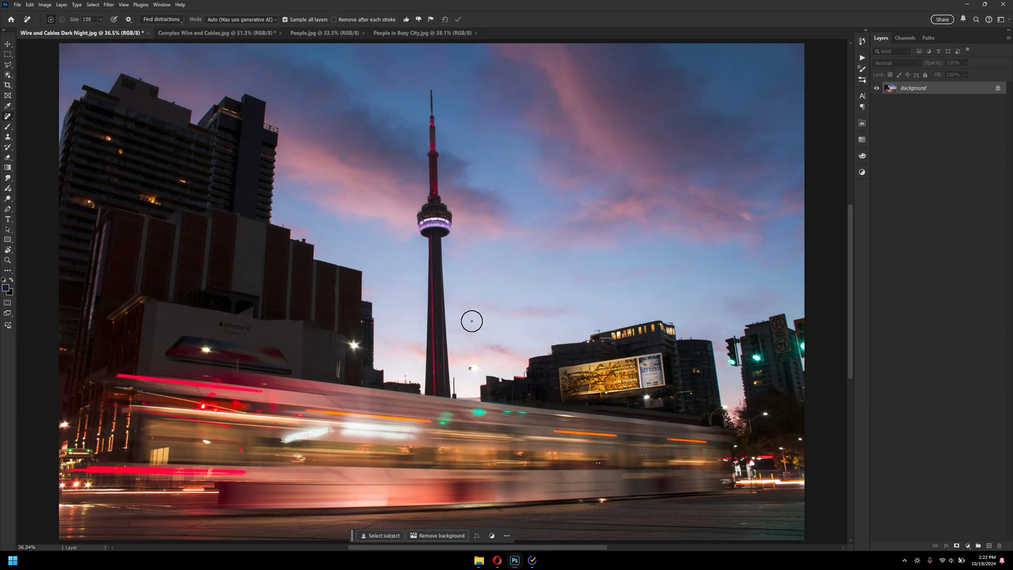
# - Zoom in to inspect the cleaned sky, then fit the image on screen
pyautogui.rightClick(451, 299)
pyautogui.click(463, 301)
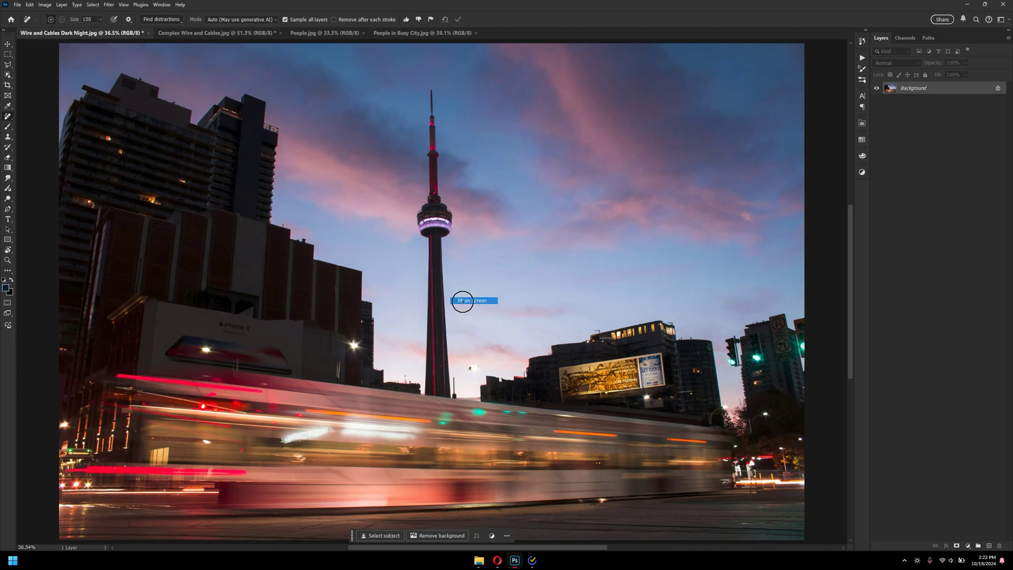
pyautogui.moveTo(505, 383); pyautogui.dragTo(635, 287)
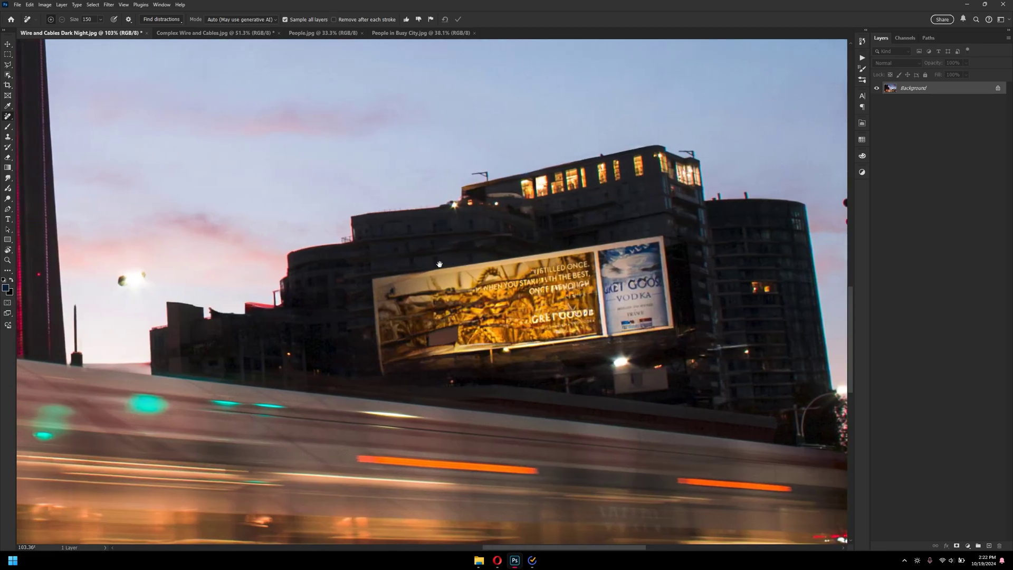
pyautogui.rightClick(439, 267)
pyautogui.click(451, 271)
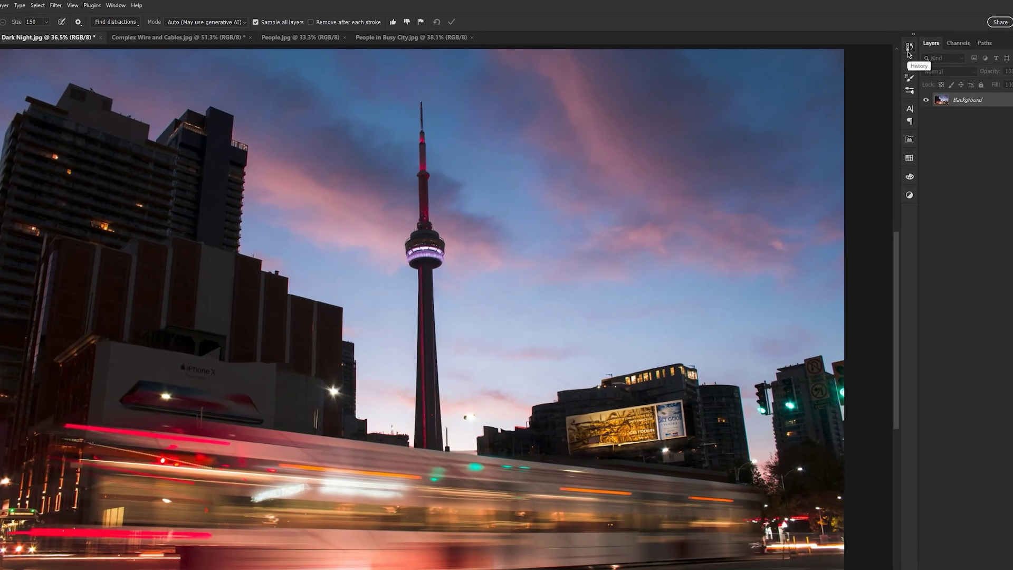
# - Compare the original and wire-free night photo using History steps
pyautogui.click(861, 45)
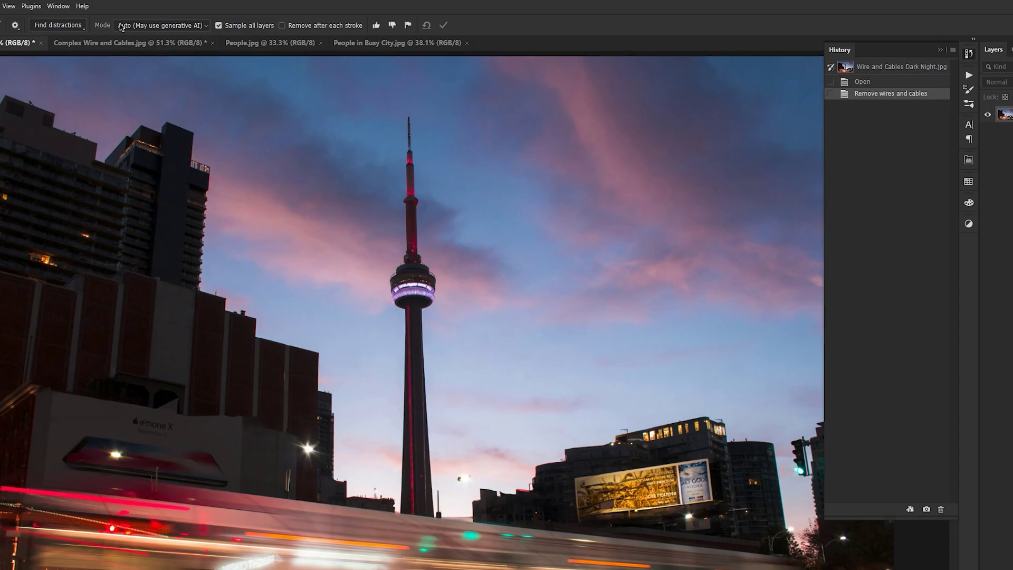
pyautogui.click(58, 6)
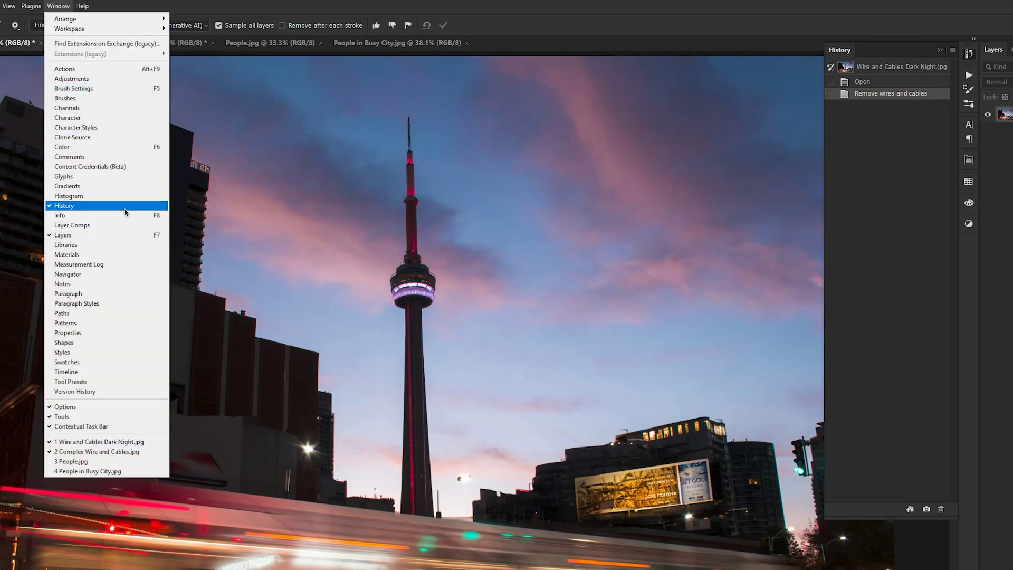
pyautogui.click(882, 82)
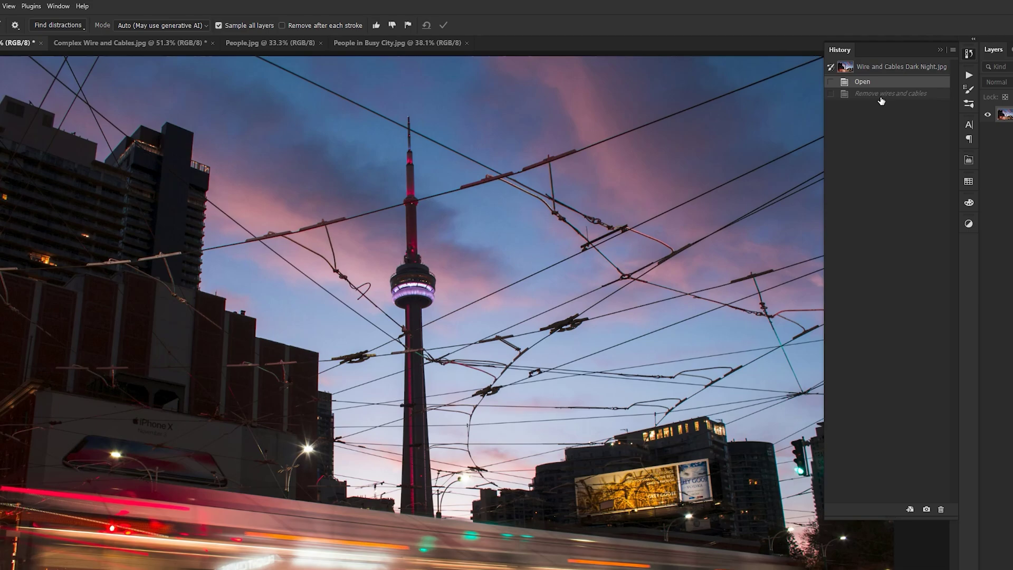
pyautogui.click(881, 94)
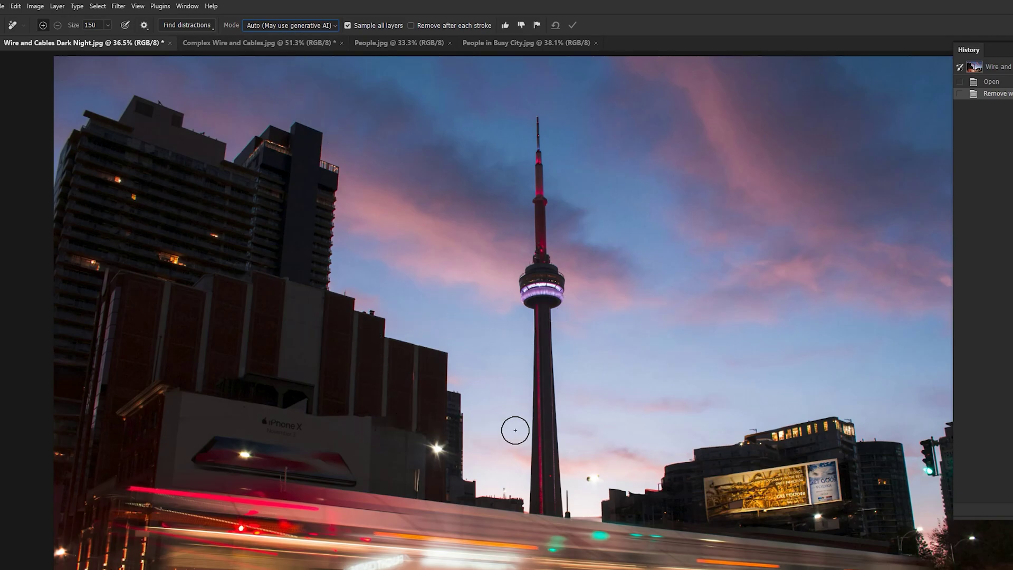
# - Undo the wire removal and switch to the Complex Wire and Cables.jpg photo
pyautogui.hotkey('ctrl', 'z')
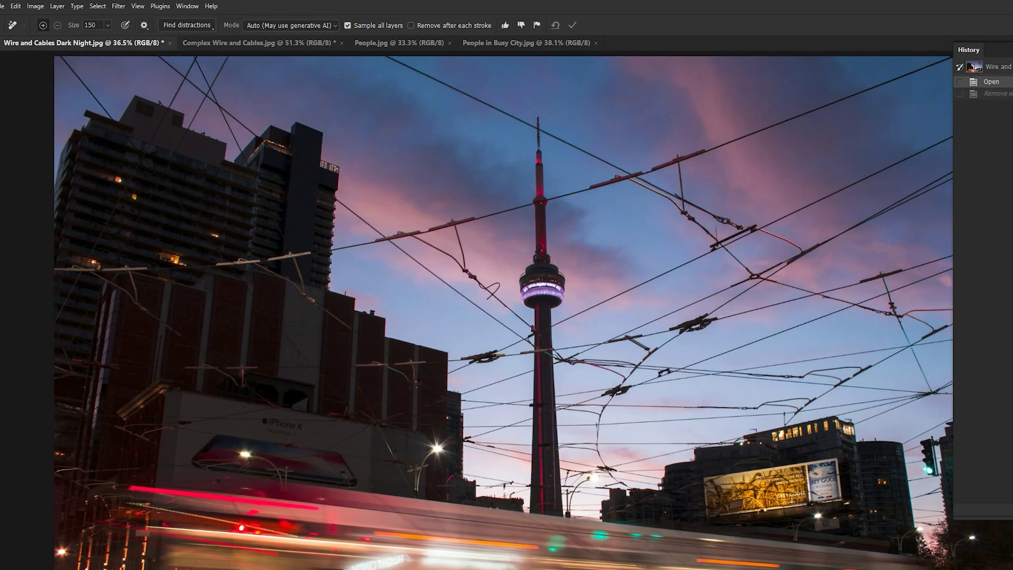
pyautogui.press('v')
pyautogui.click(236, 44)
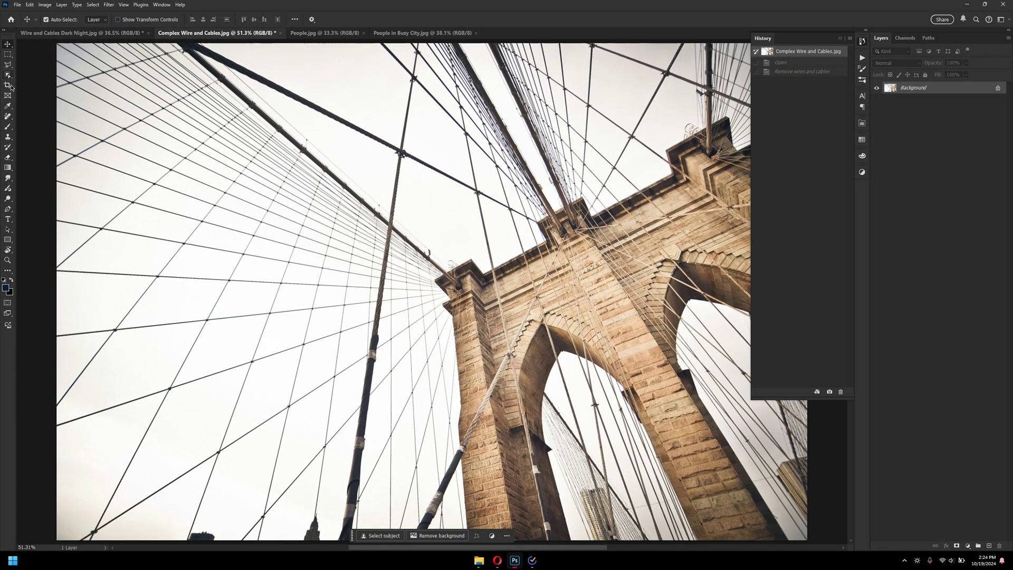
# - Remove all wires and cables from the bridge photo with the Remove tool's Find distractions
pyautogui.click(7, 74)
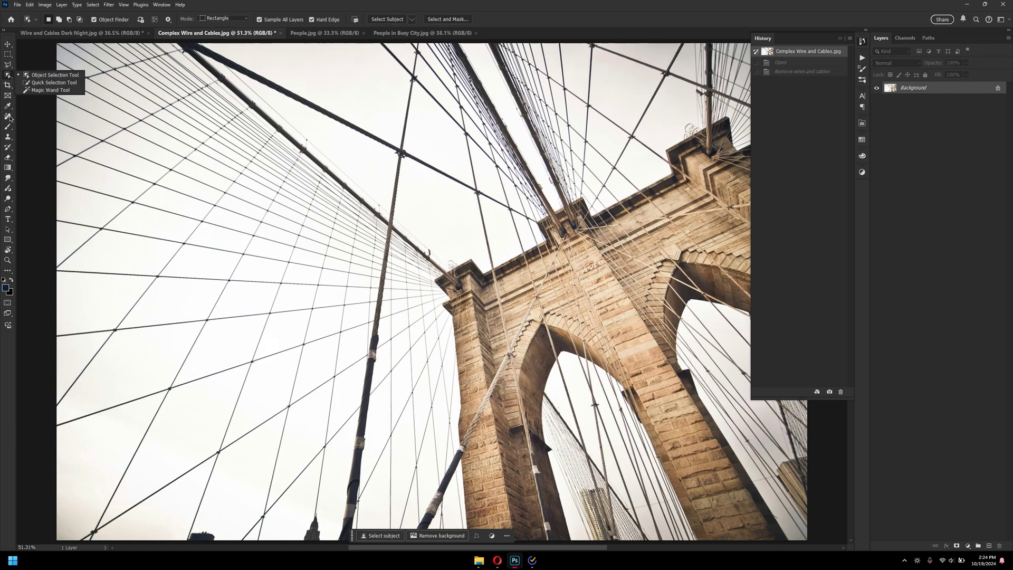
pyautogui.click(9, 116)
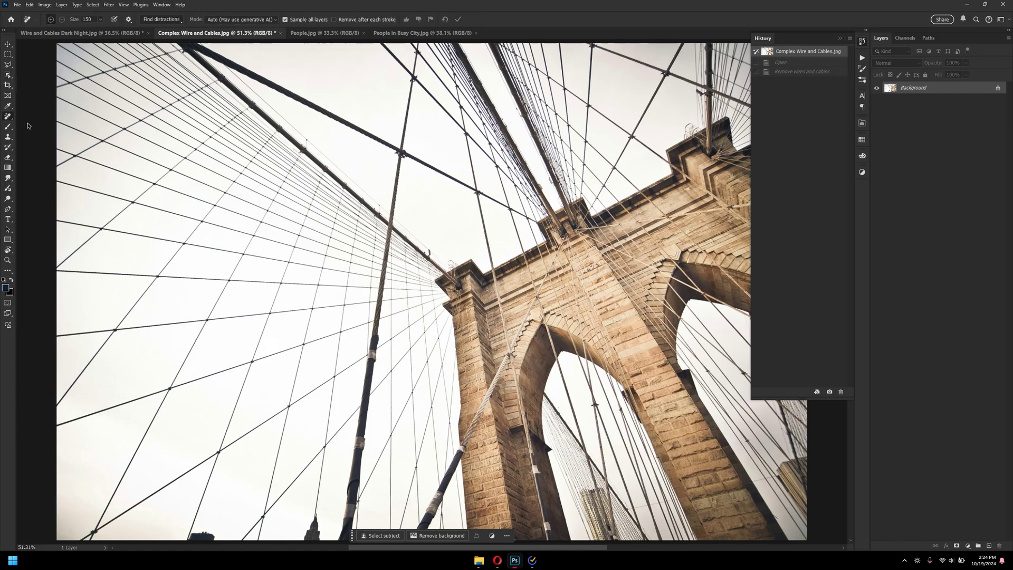
pyautogui.click(179, 21)
pyautogui.click(163, 47)
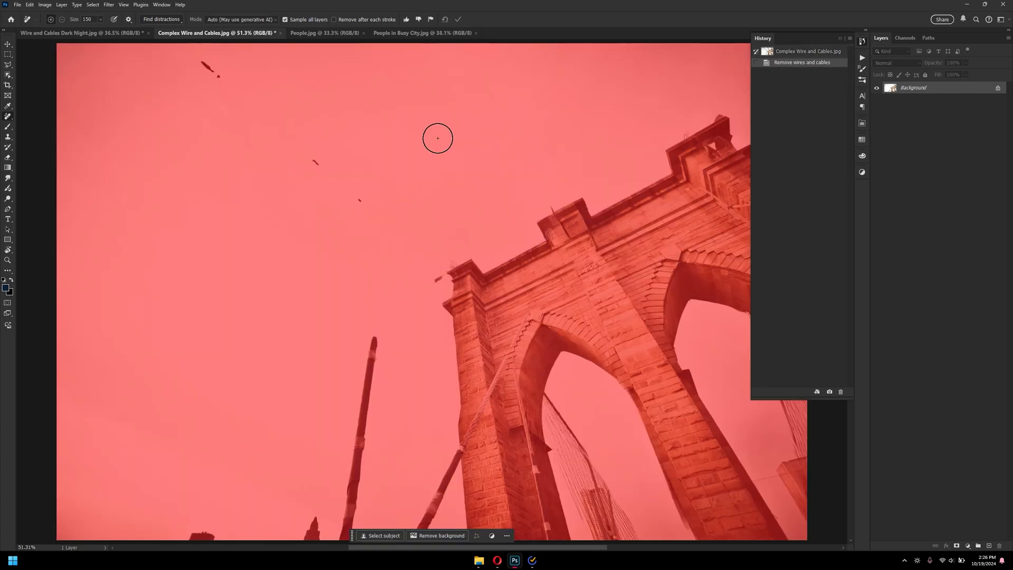
# - Fit the bridge photo in the window and mark the birds and flag for removal
pyautogui.click(8, 45)
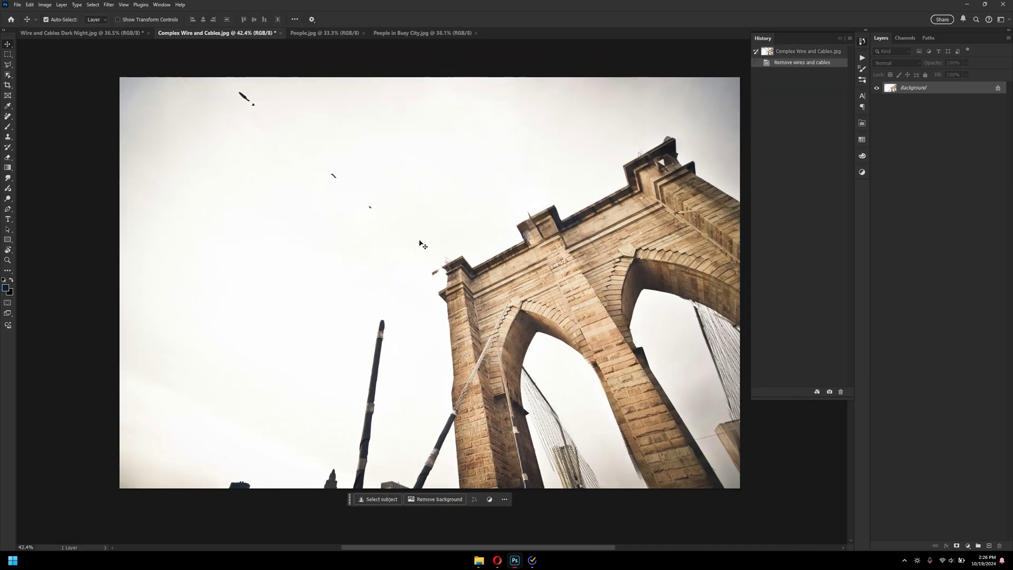
pyautogui.hotkey('ctrl', '0')
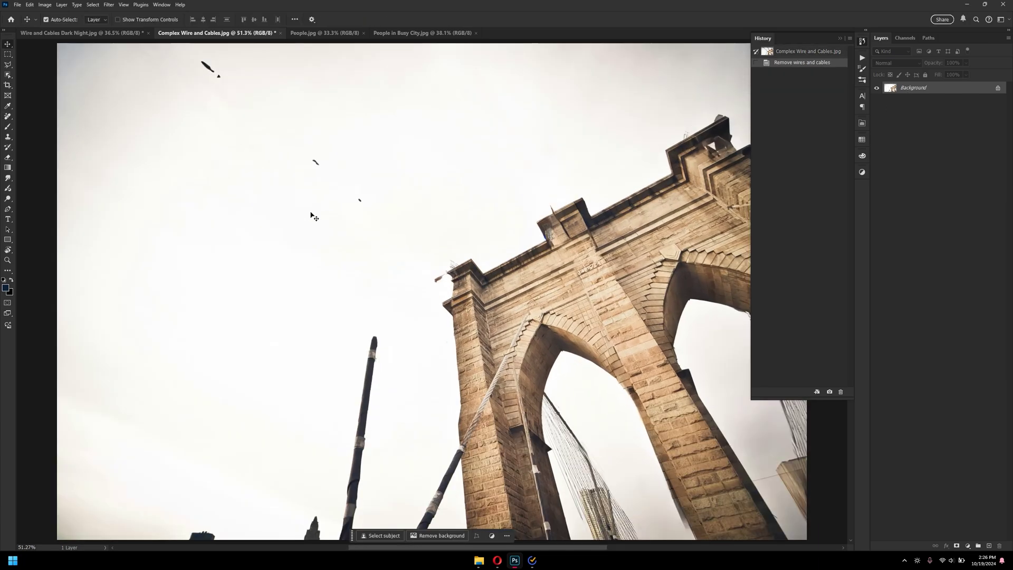
pyautogui.click(8, 116)
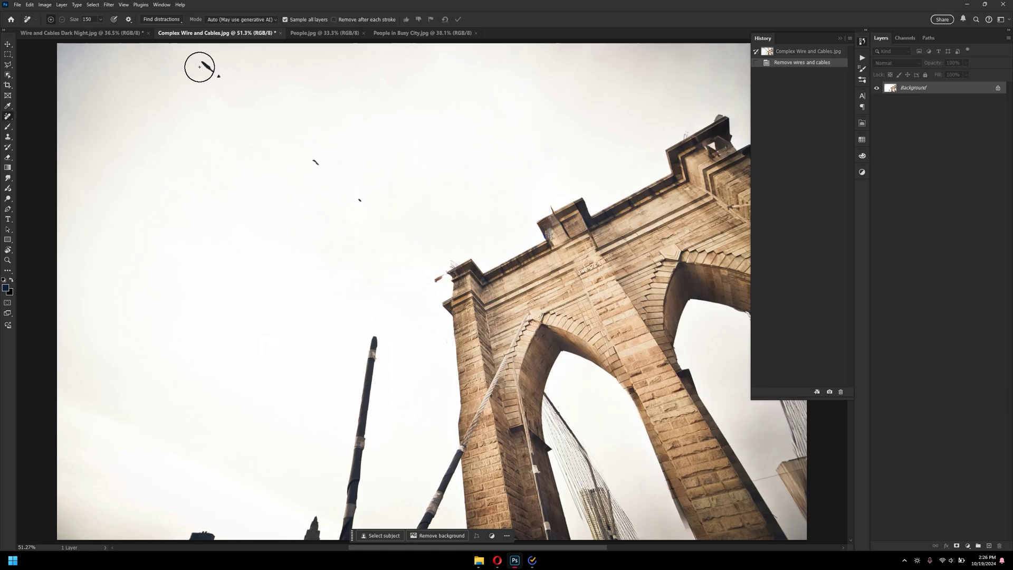
pyautogui.moveTo(202, 67); pyautogui.dragTo(214, 76)
pyautogui.press('[')
pyautogui.press('[')
pyautogui.press('[')
pyautogui.press('[')
pyautogui.click(315, 162)
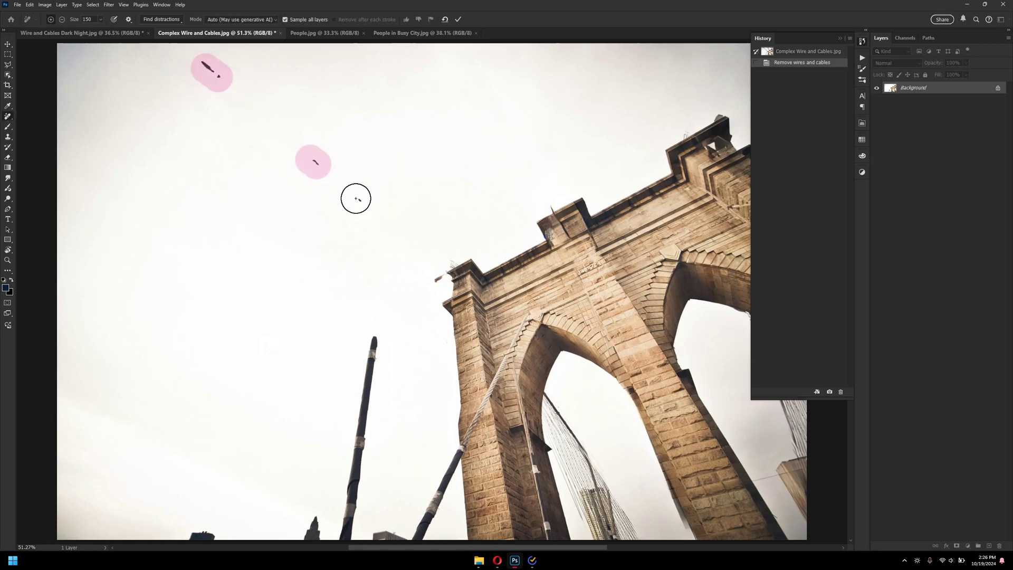
pyautogui.click(360, 200)
pyautogui.click(436, 277)
# - Paint over the leftover pole and arch cables with a larger brush, then apply the removal
pyautogui.scroll(-2, 416, 318)
pyautogui.moveTo(376, 274); pyautogui.dragTo(350, 477)
pyautogui.moveTo(525, 258)
pyautogui.mouseDown()
pyautogui.moveTo(468, 363)
pyautogui.moveTo(403, 431)
pyautogui.mouseUp()
pyautogui.moveTo(404, 431); pyautogui.dragTo(254, 396)
pyautogui.press(']')
pyautogui.press(']')
pyautogui.press(']')
pyautogui.moveTo(408, 295); pyautogui.dragTo(487, 438)
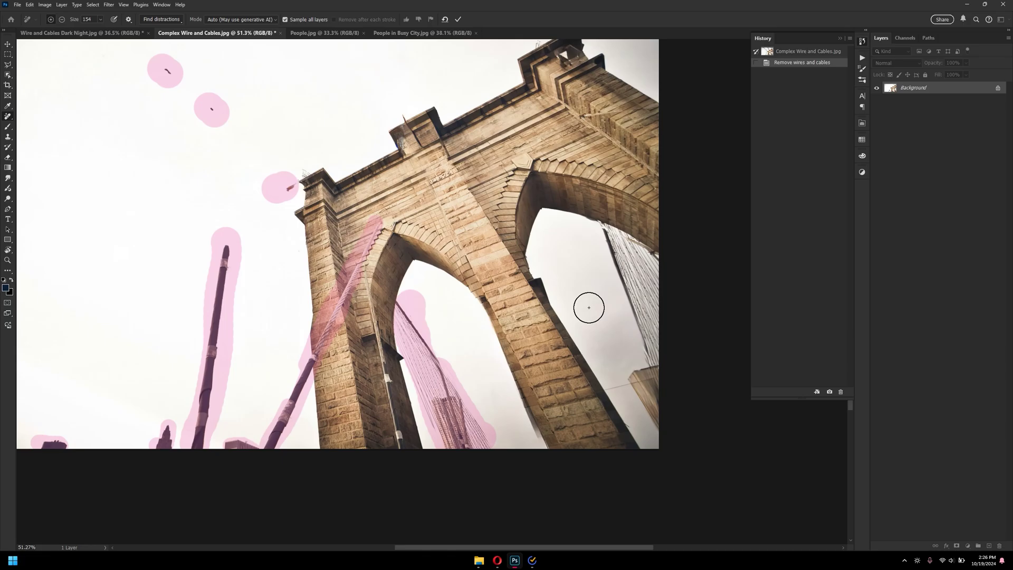
pyautogui.moveTo(585, 232); pyautogui.dragTo(667, 418)
pyautogui.press('Return')
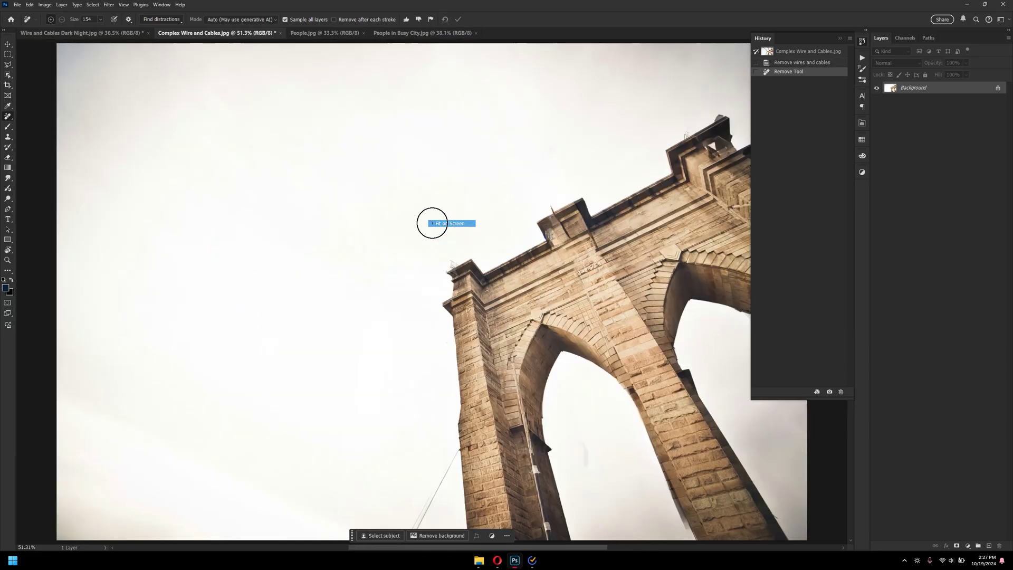
# - Compare the result against the original image in the History panel
pyautogui.press('v')
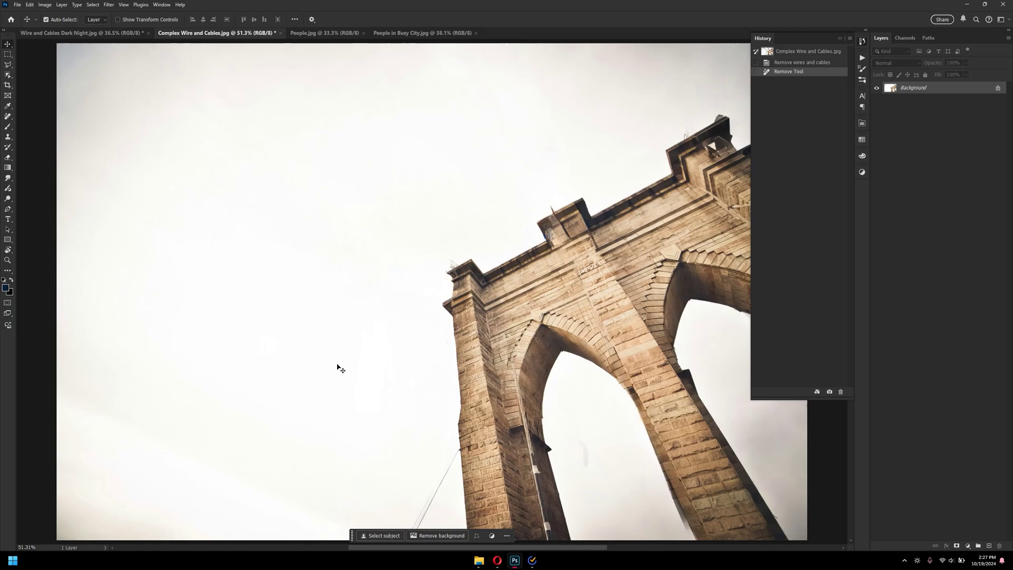
pyautogui.click(781, 54)
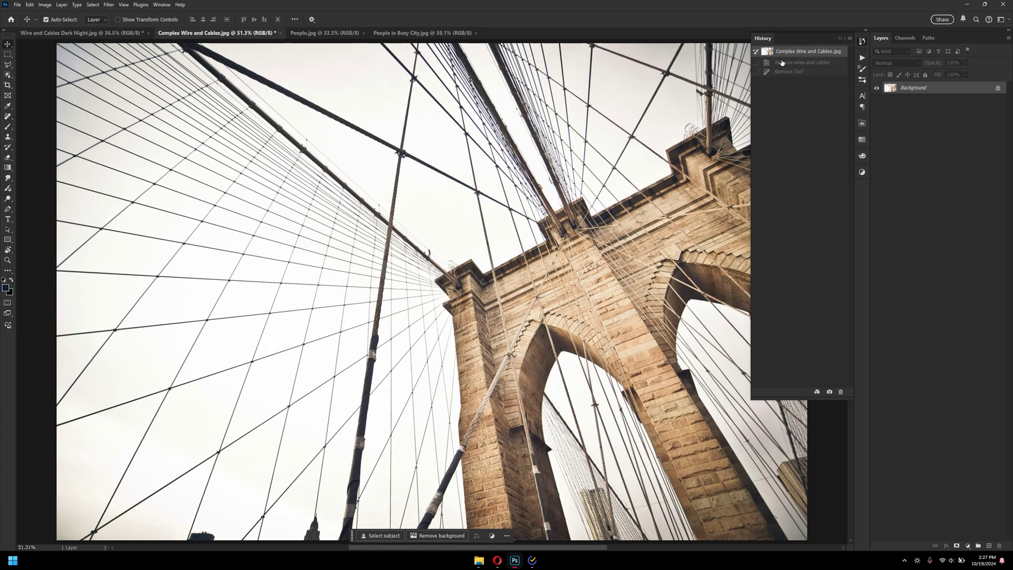
pyautogui.click(795, 74)
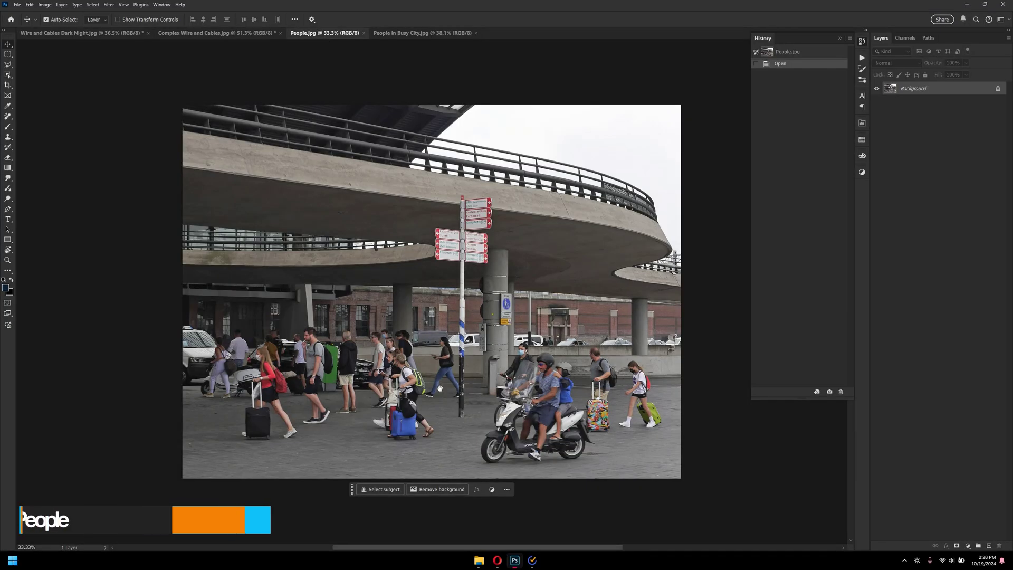
pyautogui.rightClick(442, 391)
pyautogui.click(459, 393)
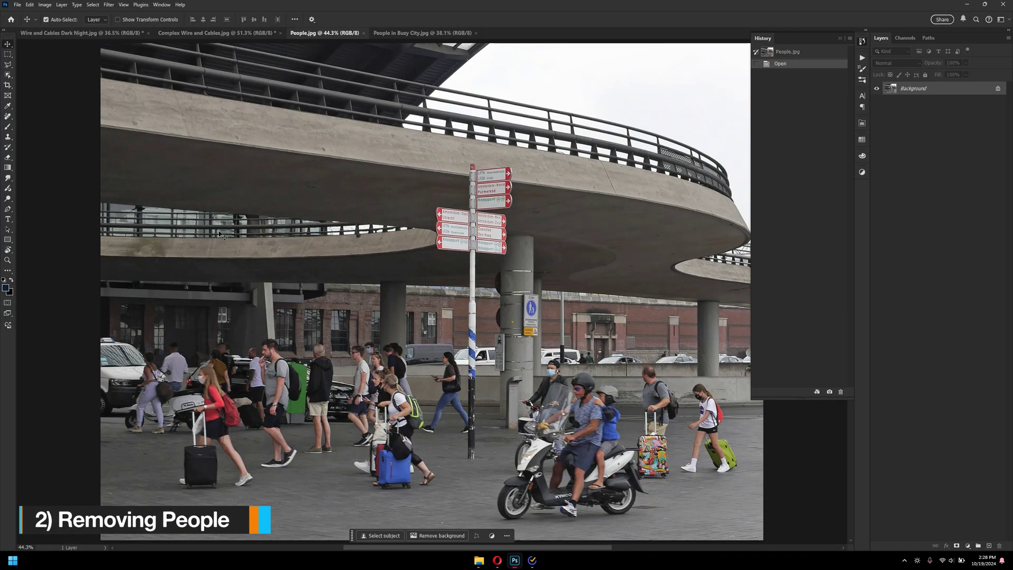
pyautogui.click(9, 116)
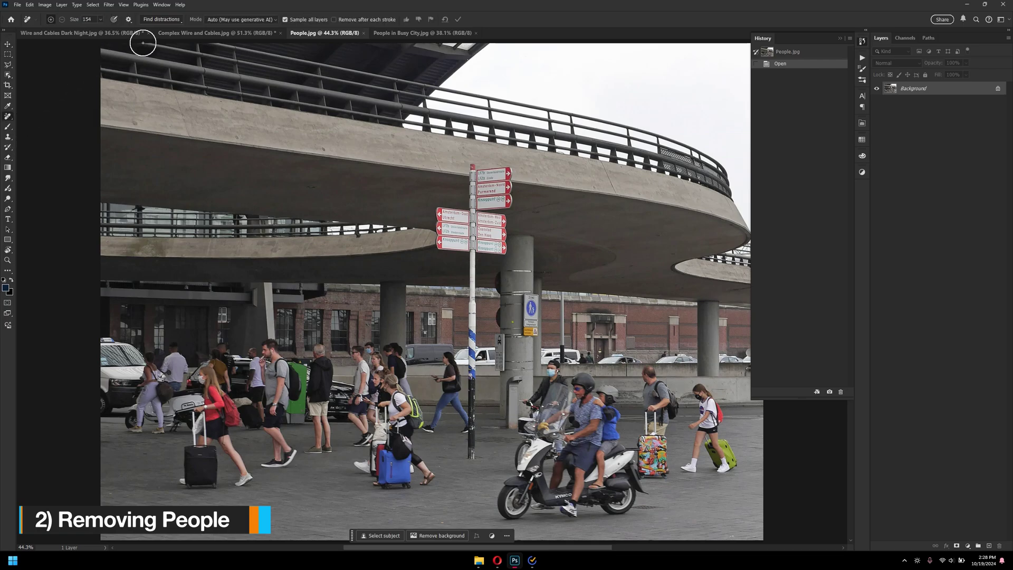
pyautogui.click(160, 19)
pyautogui.click(152, 70)
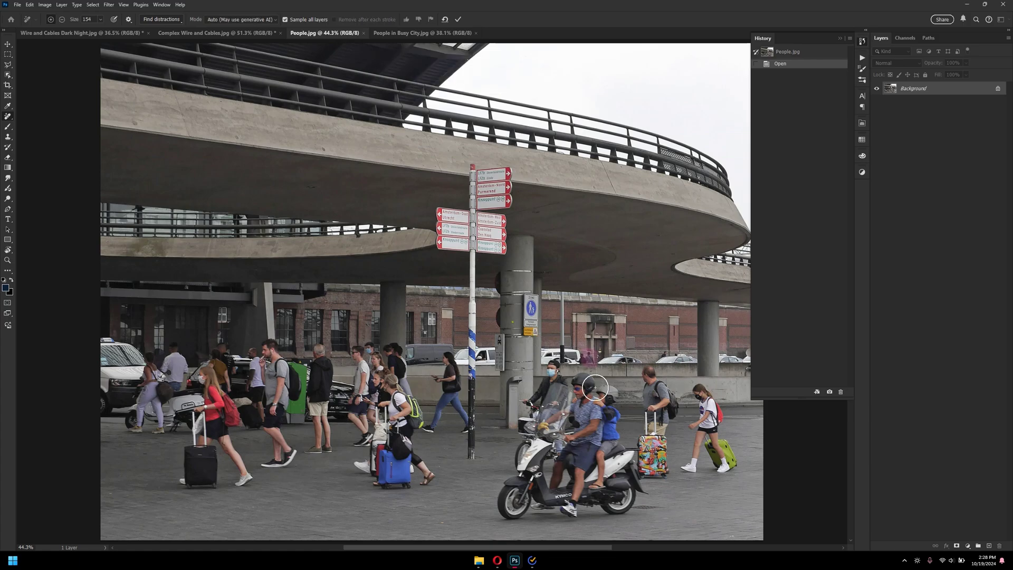
pyautogui.scroll(3, 591, 387)
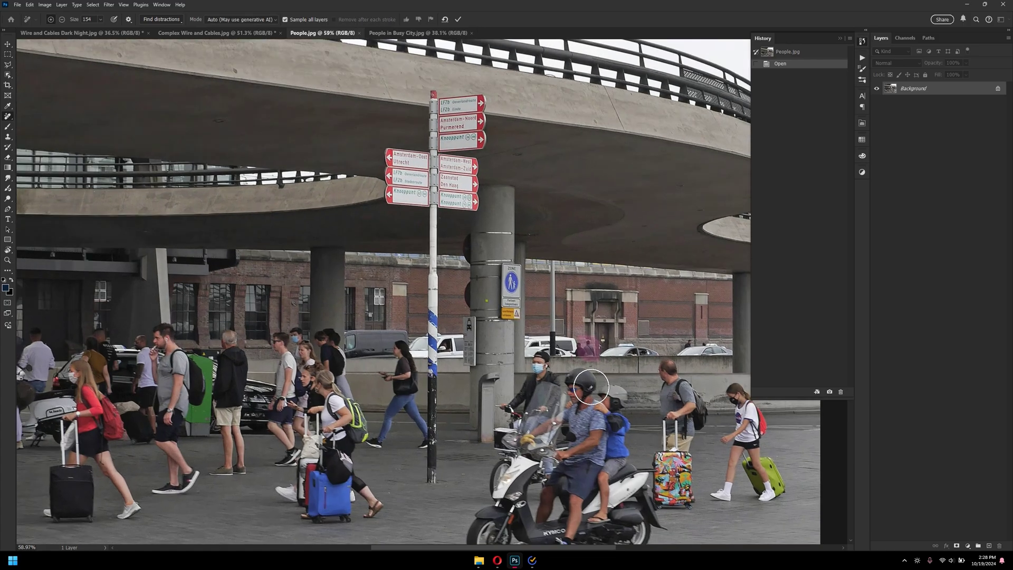
pyautogui.scroll(2, 591, 387)
pyautogui.scroll(8, 592, 385)
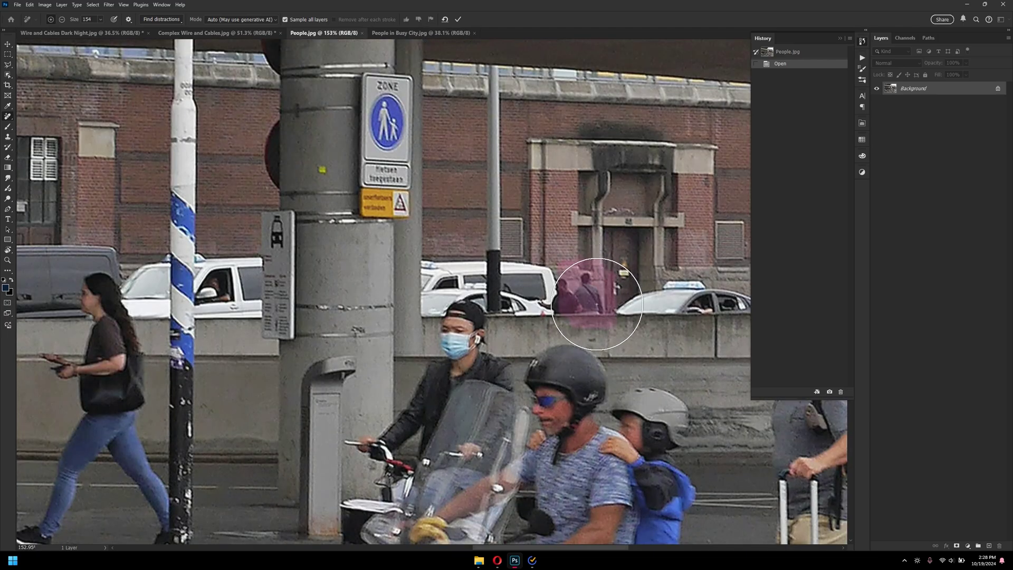
pyautogui.press('Escape')
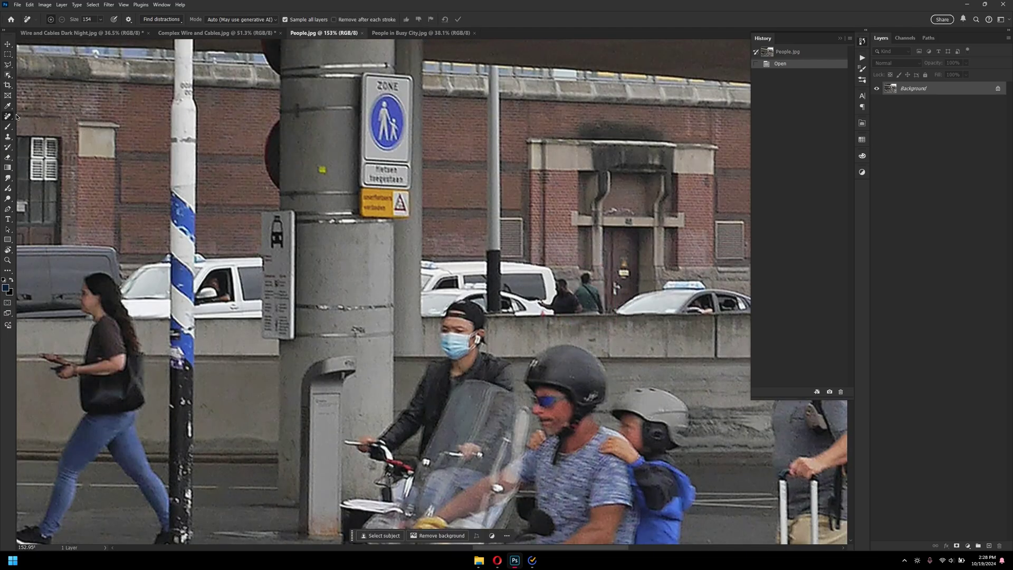
pyautogui.click(155, 72)
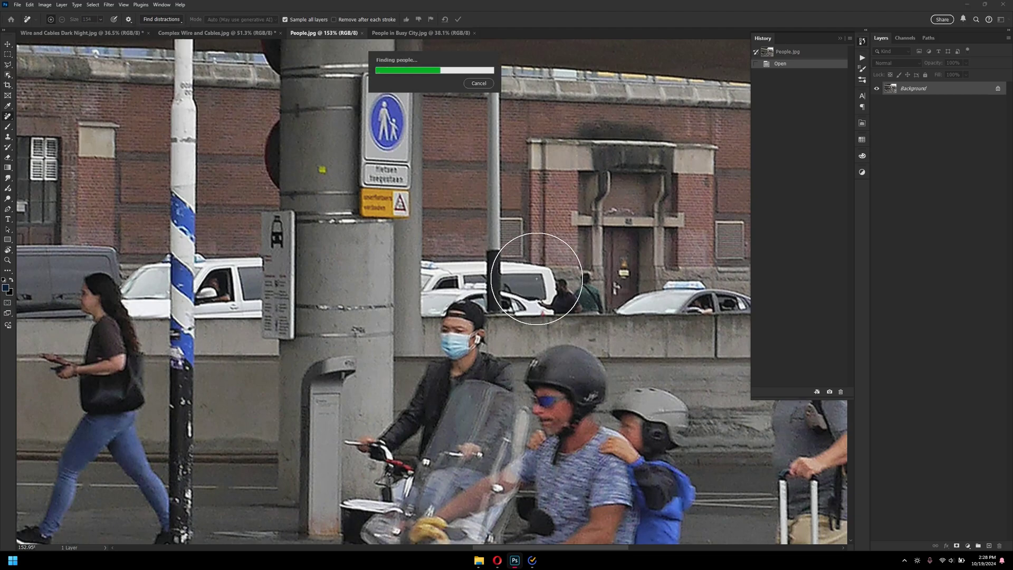
pyautogui.hotkey('ctrl', '0')
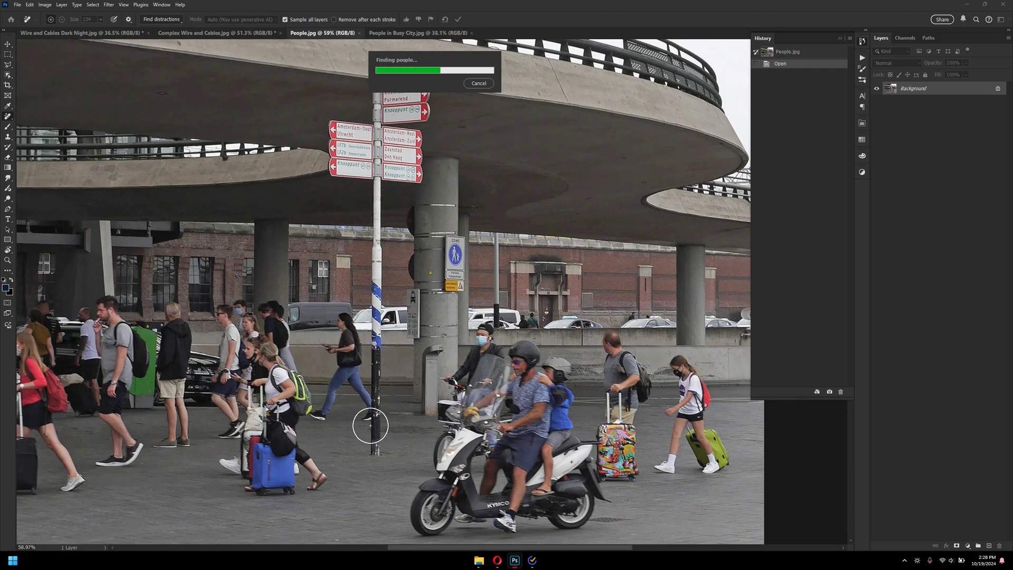
pyautogui.scroll(-2, 440, 295)
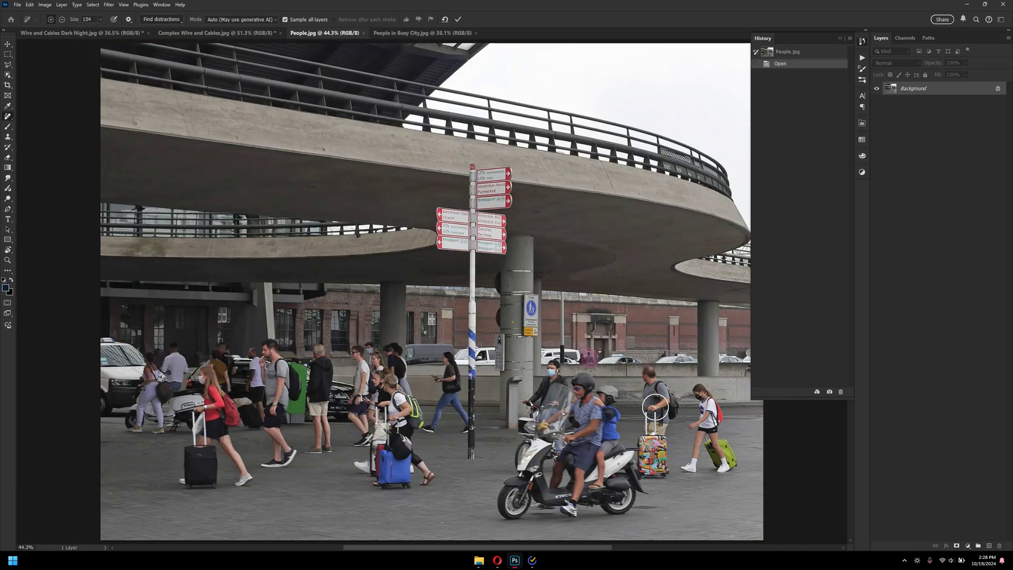
# - Paint the Remove tool over the girl, the scooter and the other pedestrians, then apply
pyautogui.moveTo(698, 400)
pyautogui.mouseDown()
pyautogui.moveTo(699, 456)
pyautogui.moveTo(720, 458)
pyautogui.moveTo(657, 385)
pyautogui.moveTo(657, 417)
pyautogui.moveTo(556, 377)
pyautogui.moveTo(580, 514)
pyautogui.mouseUp()
pyautogui.moveTo(373, 485)
pyautogui.mouseDown()
pyautogui.moveTo(423, 491)
pyautogui.moveTo(332, 369)
pyautogui.moveTo(365, 388)
pyautogui.mouseUp()
pyautogui.scroll(-1, 365, 388)
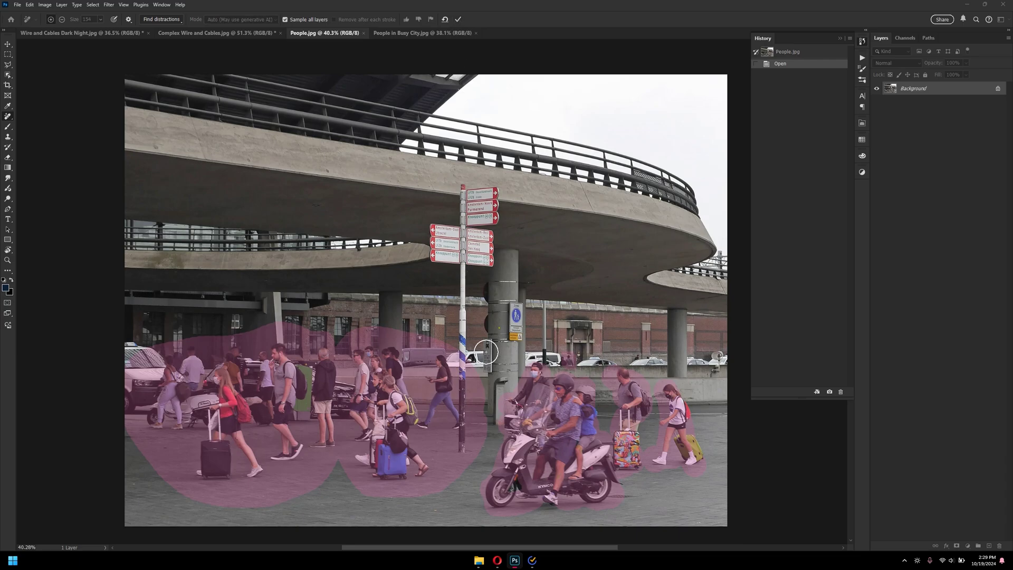
pyautogui.press('Return')
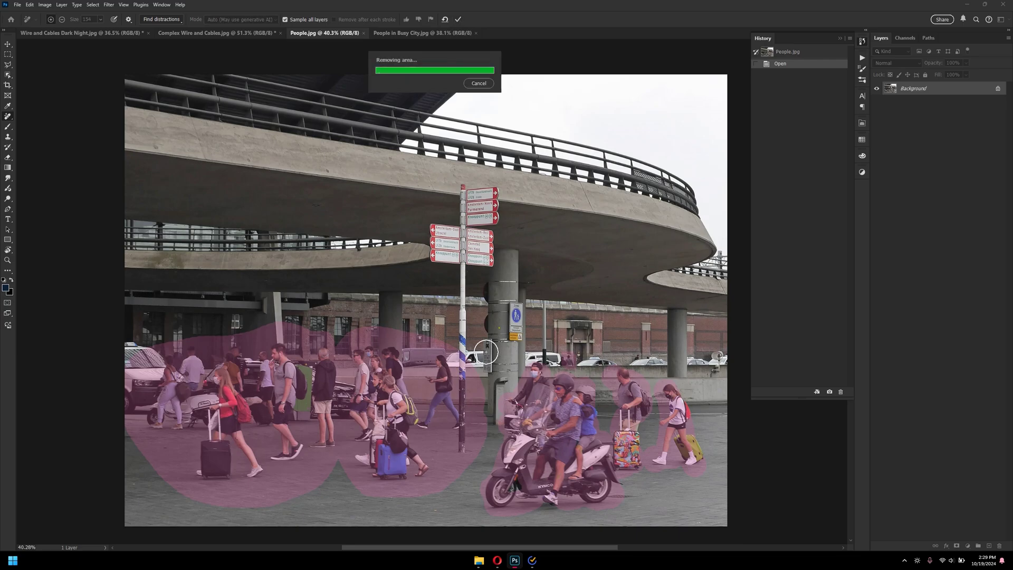
# - Zoom in and pan to inspect the cleaned-up road
pyautogui.scroll(1, 472, 349)
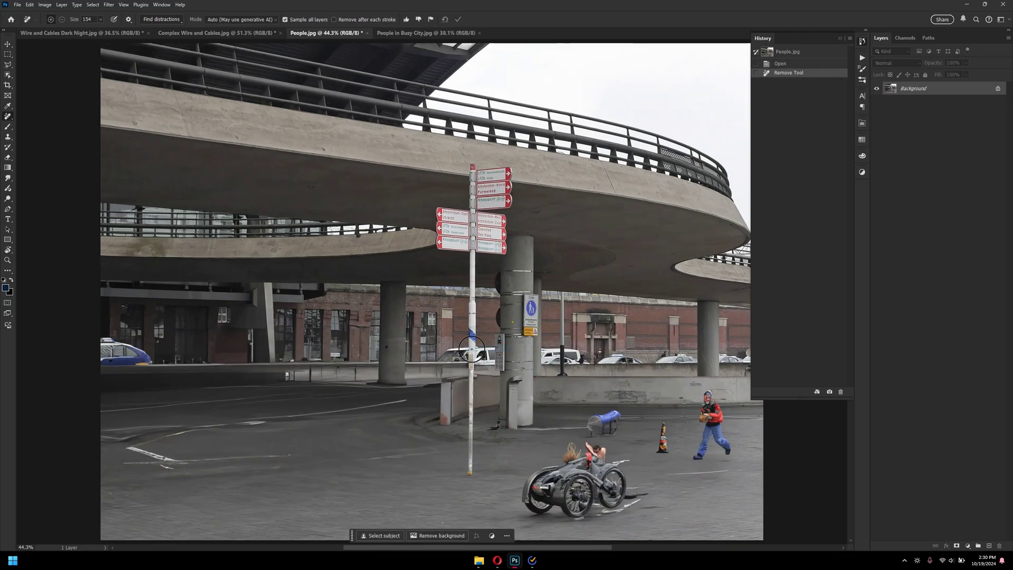
pyautogui.scroll(8, 350, 429)
pyautogui.moveTo(435, 378); pyautogui.dragTo(183, 259)
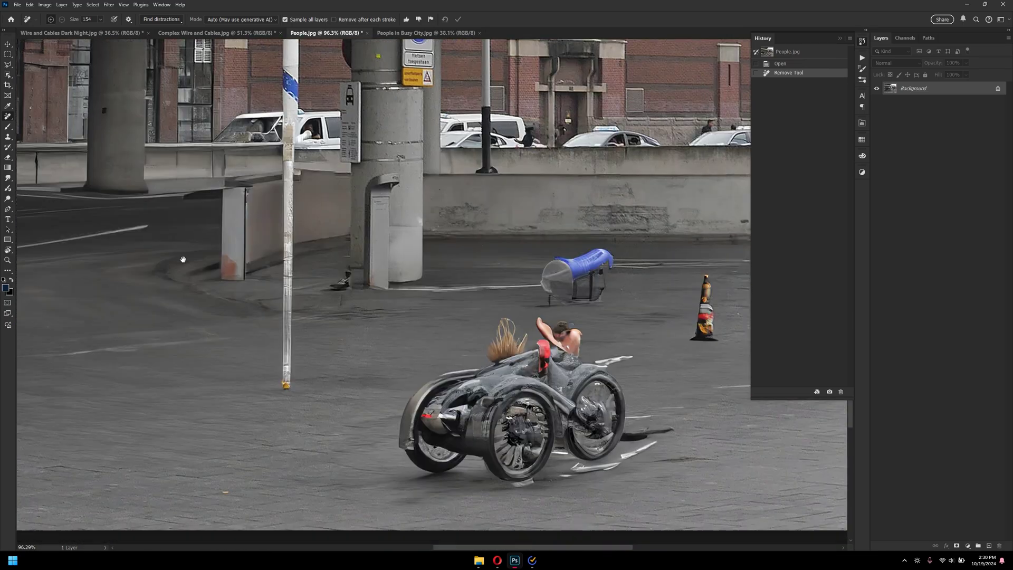
pyautogui.hscroll(5, 183, 259)
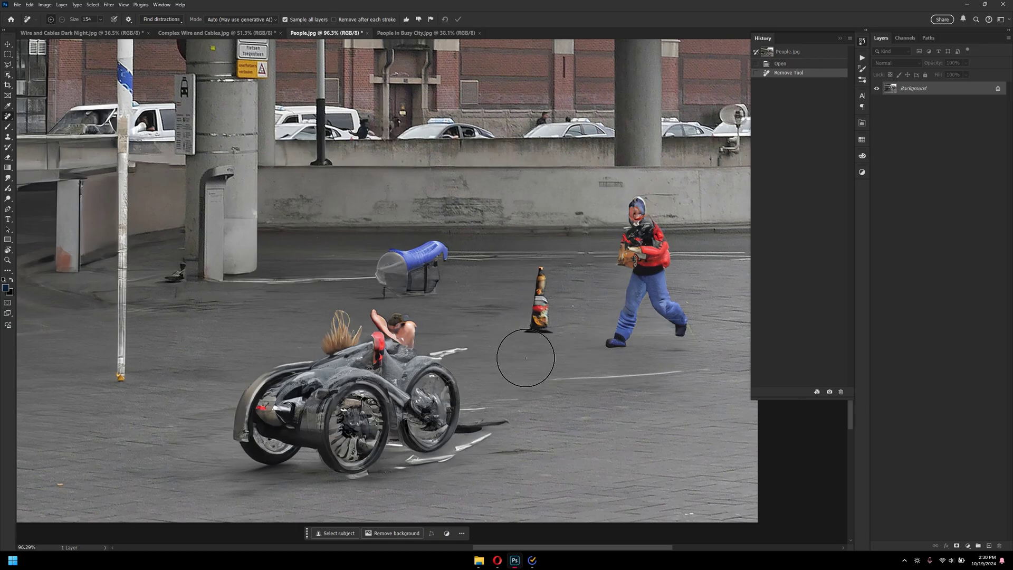
pyautogui.rightClick(499, 319)
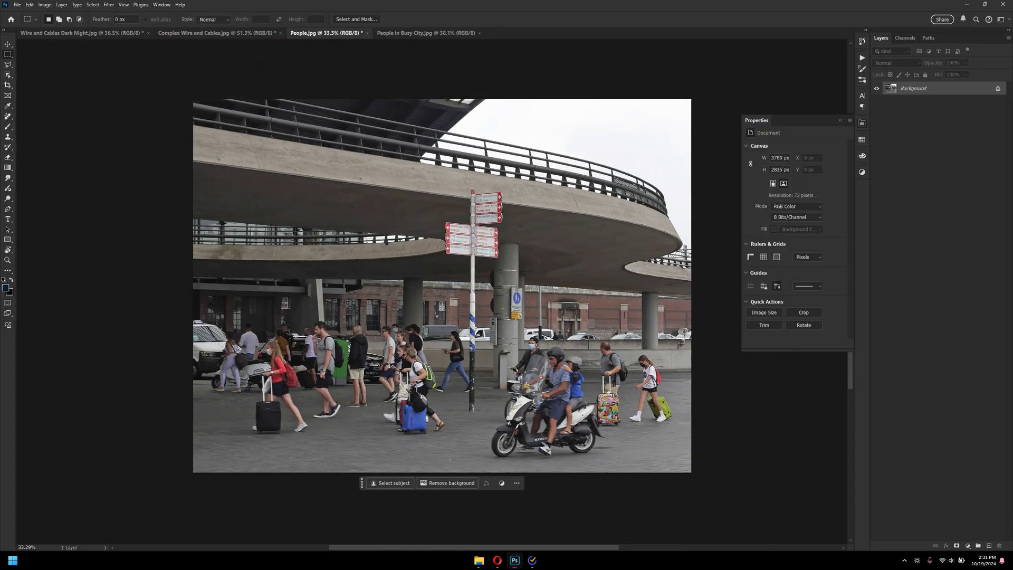
# - Draw rectangular selections around the left group of people and the scooter group
pyautogui.scroll(2, 250, 369)
pyautogui.rightClick(8, 54)
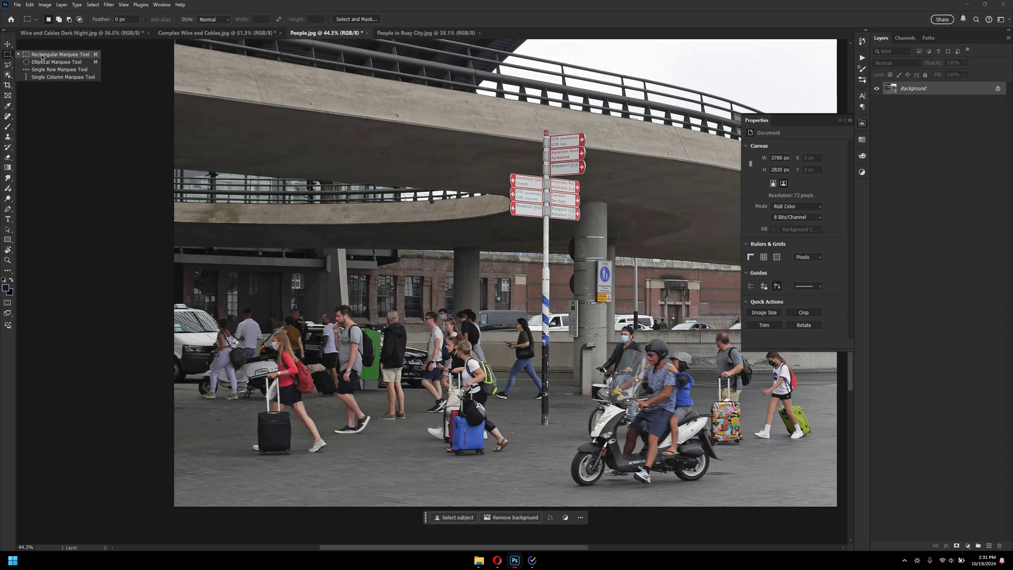
pyautogui.click(43, 53)
pyautogui.moveTo(206, 314); pyautogui.dragTo(545, 463)
pyautogui.moveTo(545, 464); pyautogui.dragTo(331, 422)
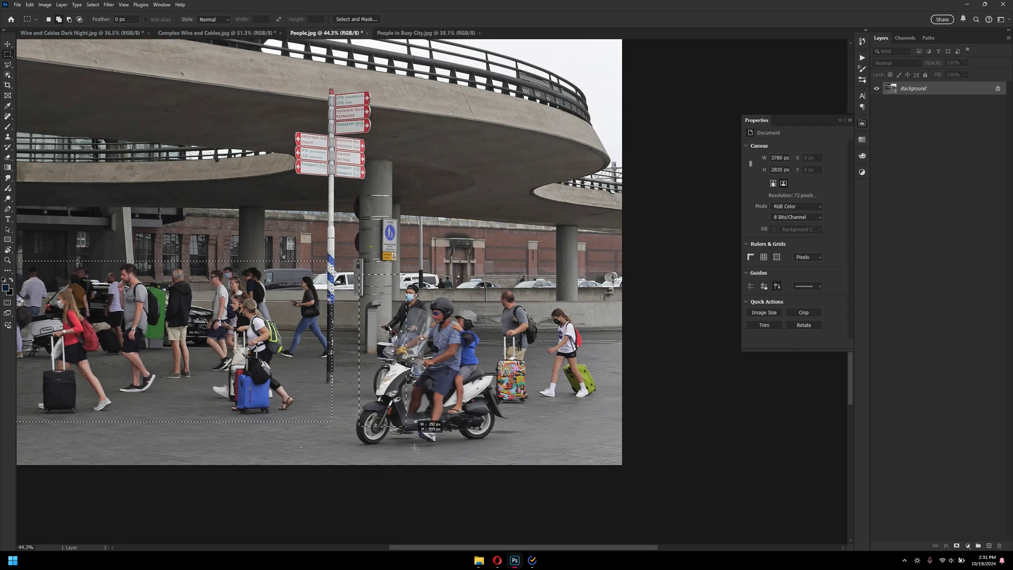
pyautogui.moveTo(351, 276); pyautogui.dragTo(606, 449)
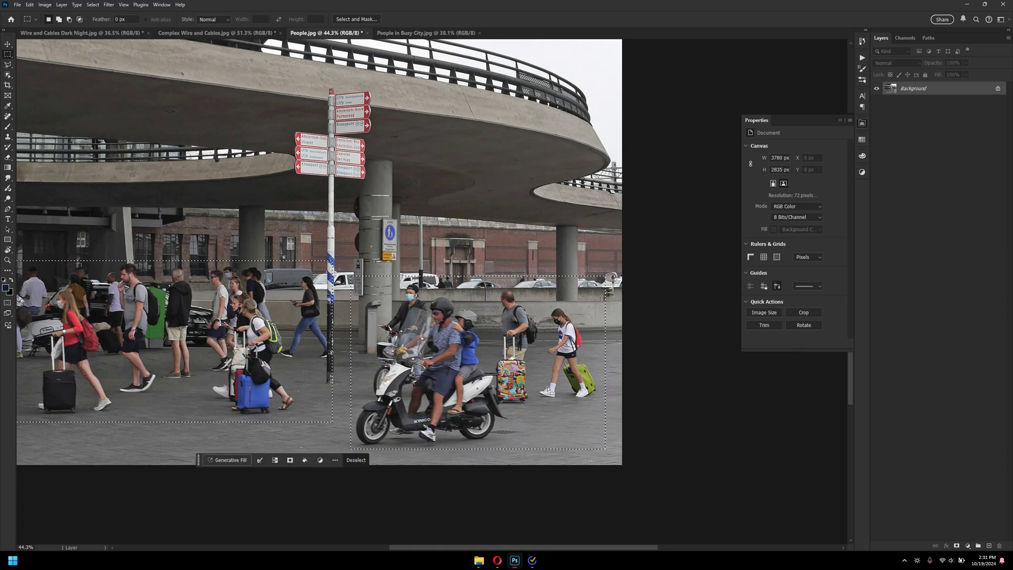
# - Run Generative Fill on the selected people with no prompt
pyautogui.rightClick(448, 320)
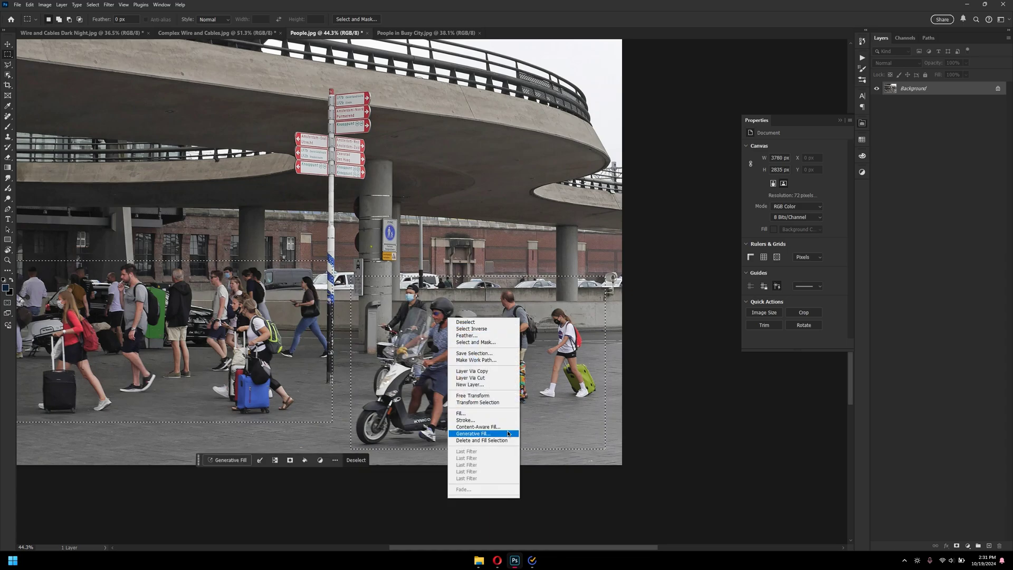
pyautogui.click(473, 433)
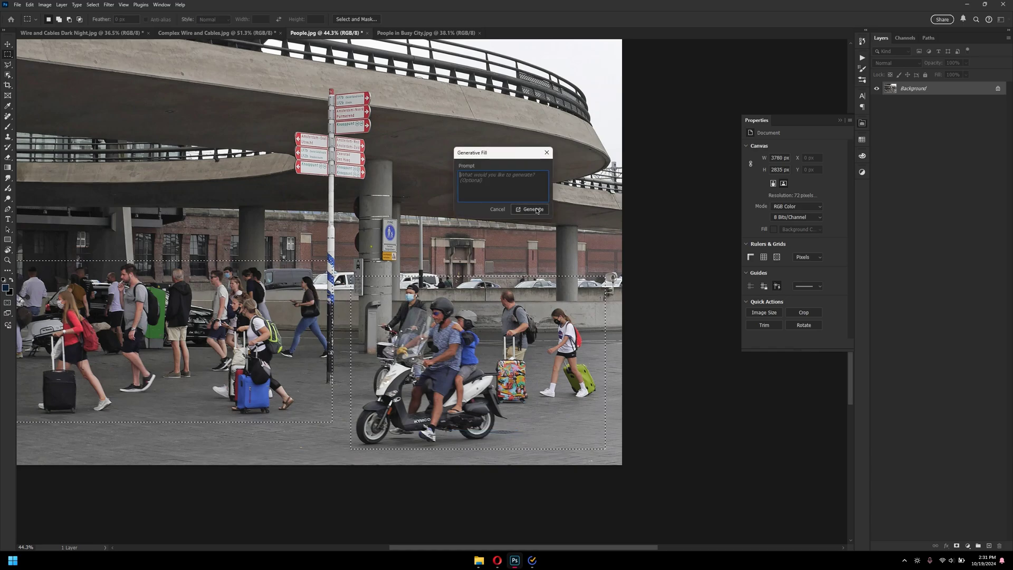
pyautogui.click(544, 211)
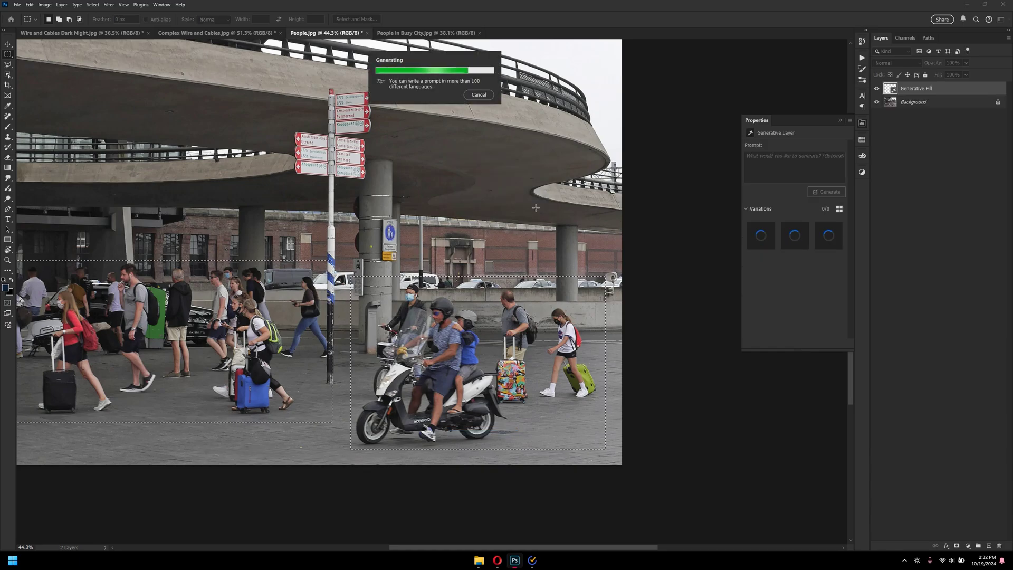
# - Fit the image on screen, compare the fill variations and keep variation 1
pyautogui.scroll(-2, 536, 207)
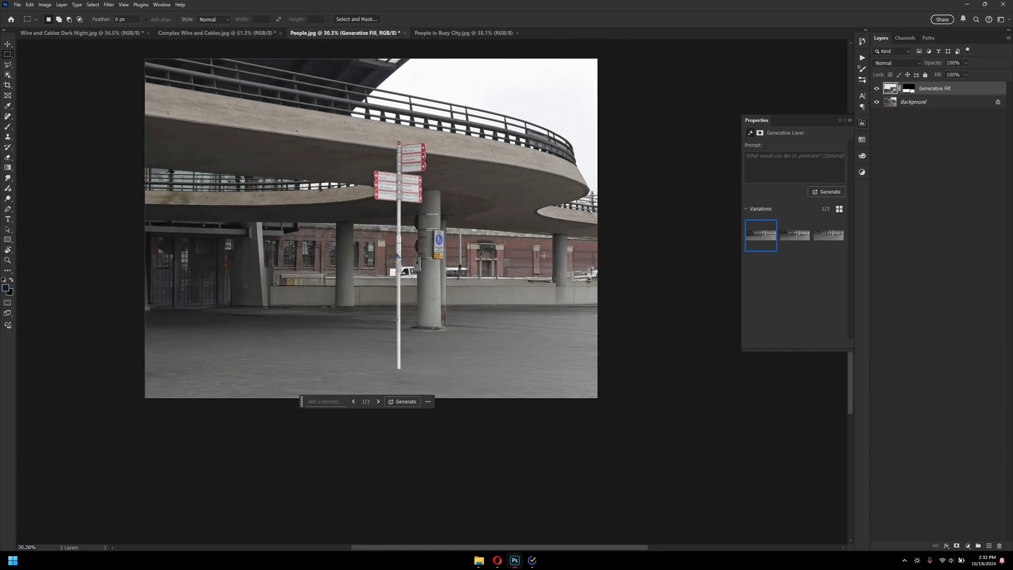
pyautogui.rightClick(505, 267)
pyautogui.click(514, 272)
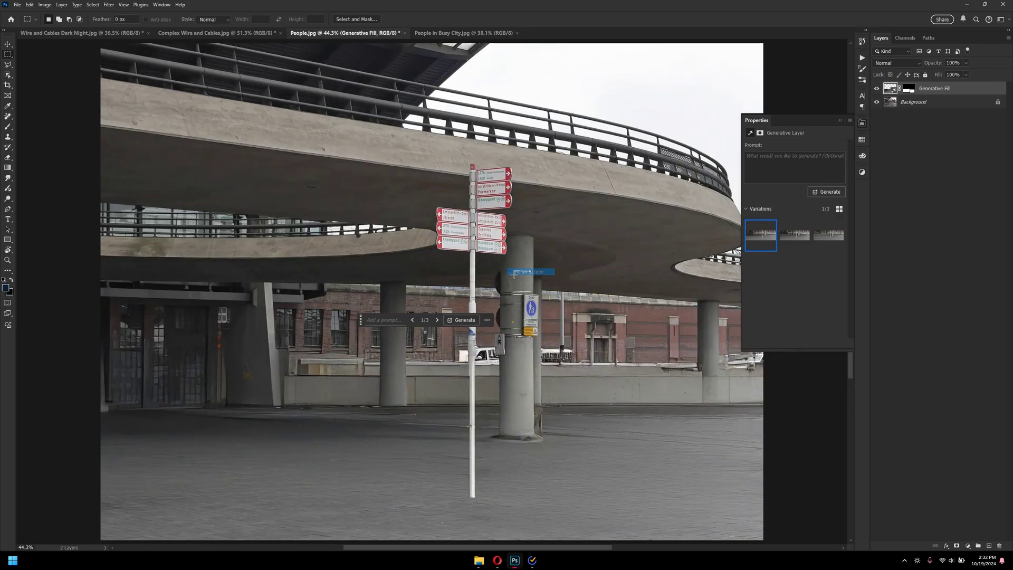
pyautogui.click(794, 234)
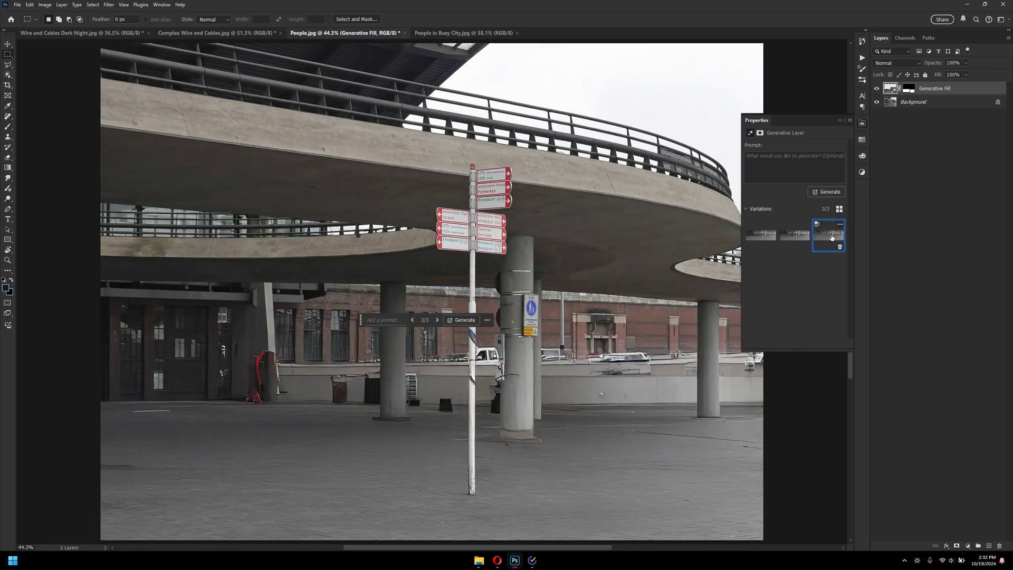
pyautogui.click(751, 245)
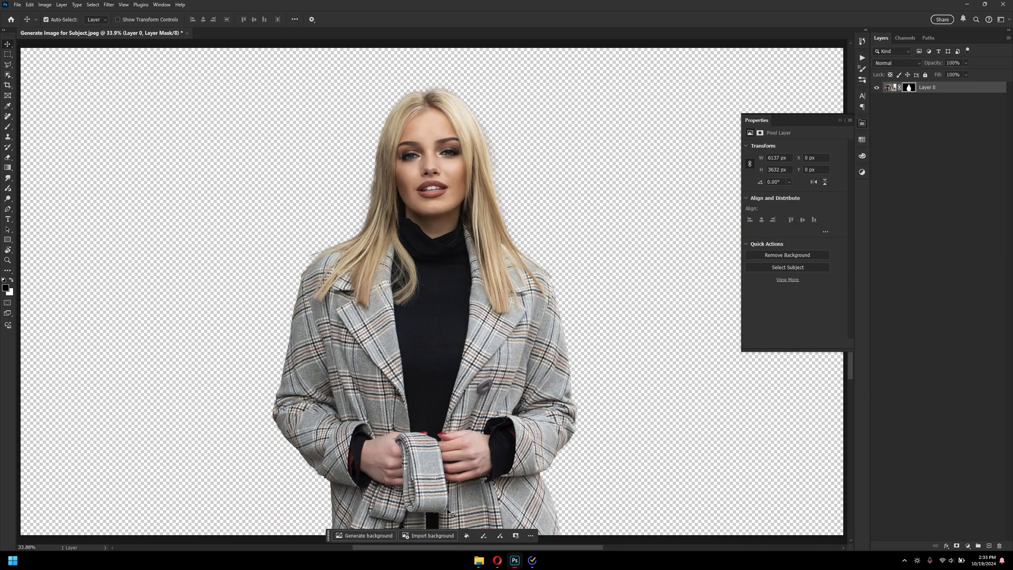
# - Generate a new background behind the cut-out woman, producing a grey stone wall
pyautogui.click(368, 535)
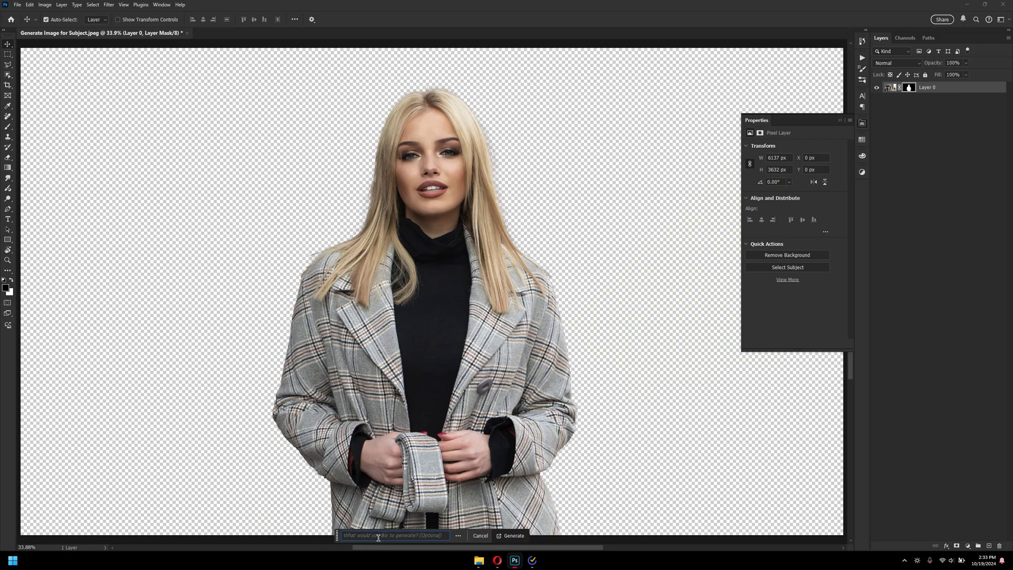
pyautogui.click(505, 536)
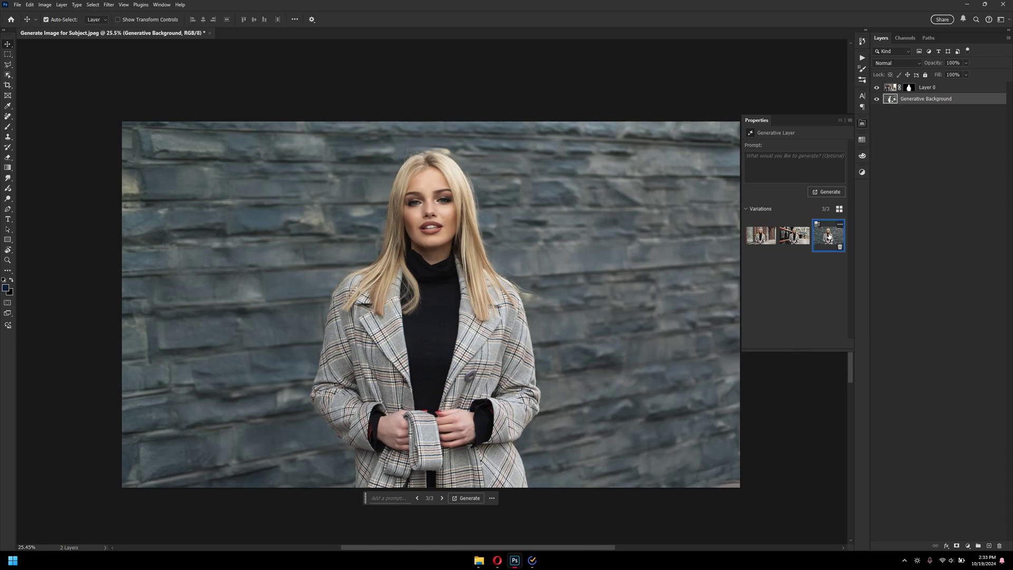
pyautogui.scroll(-1, 490, 287)
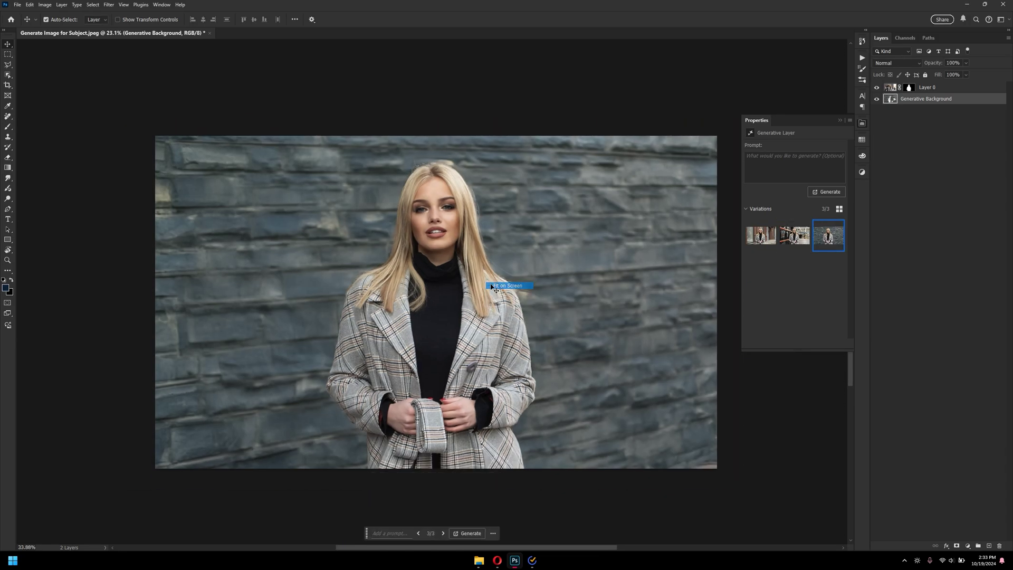
pyautogui.scroll(2, 491, 286)
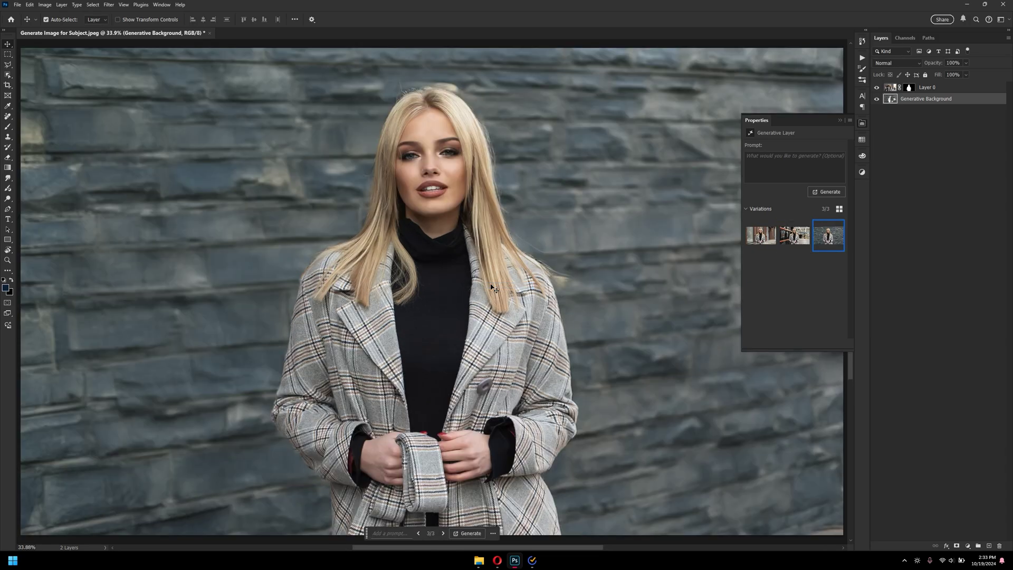
# - Hide the woman's layer and fill the rectangular gap behind her with generated stone wall
pyautogui.click(877, 87)
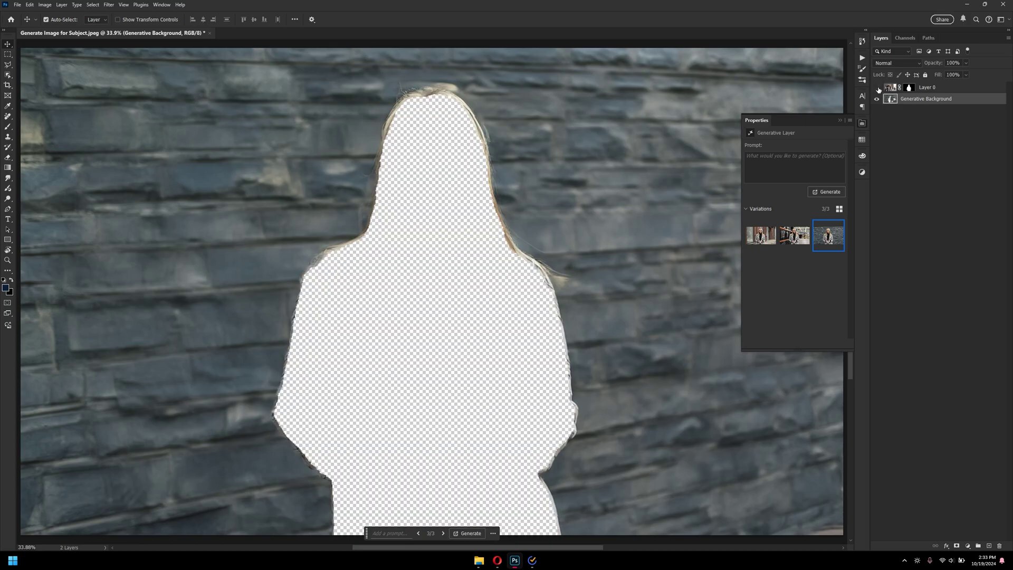
pyautogui.click(877, 88)
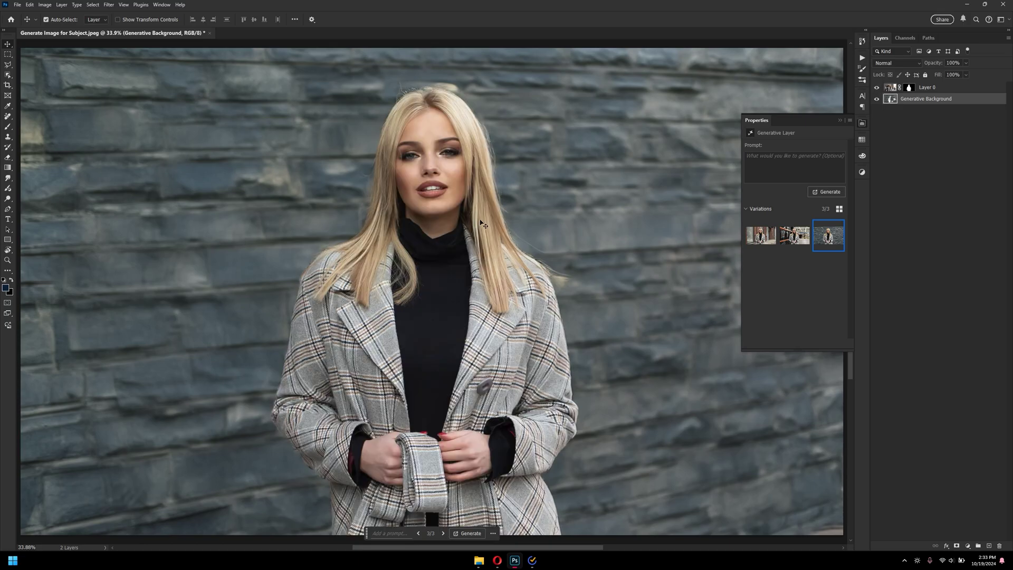
pyautogui.click(877, 88)
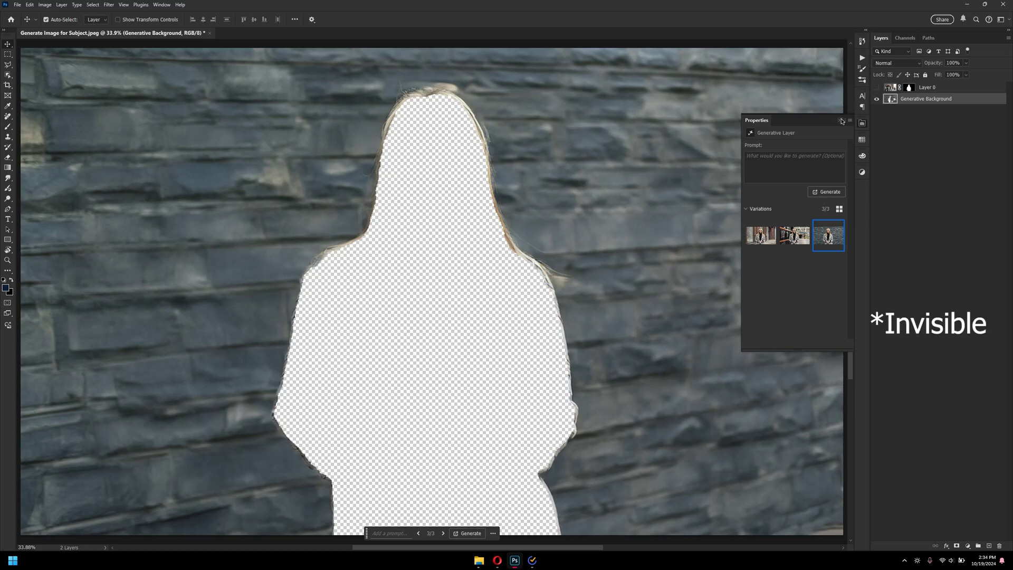
pyautogui.click(9, 56)
pyautogui.hotkey('ctrl', '-')
pyautogui.moveTo(253, 113); pyautogui.dragTo(560, 479)
pyautogui.rightClick(437, 328)
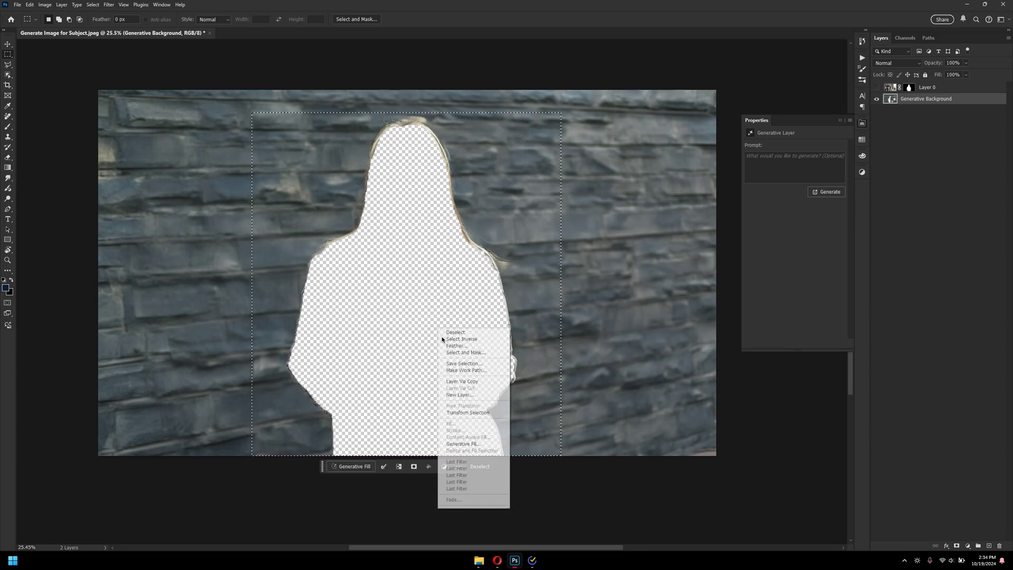
pyautogui.click(469, 443)
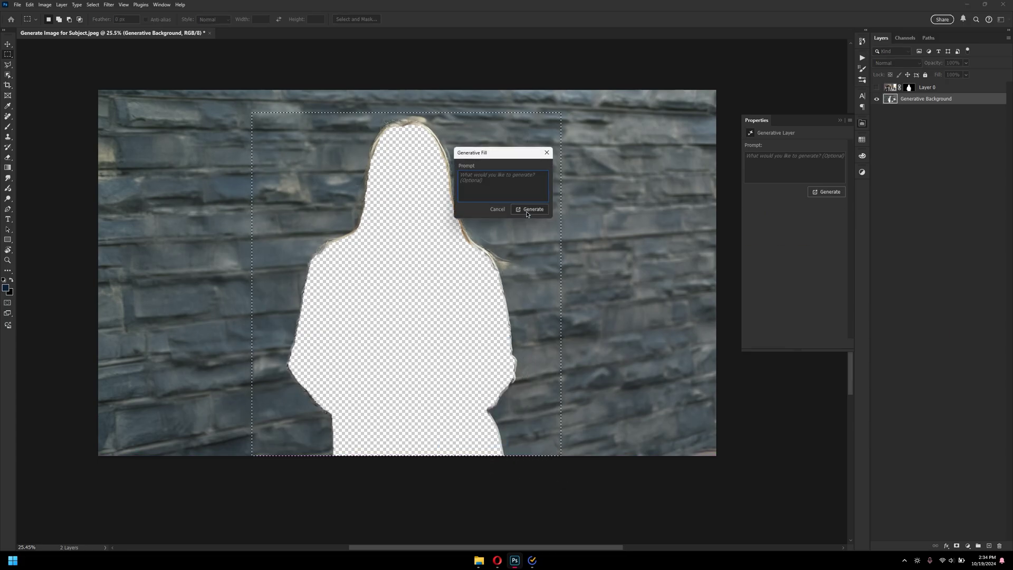
pyautogui.click(528, 210)
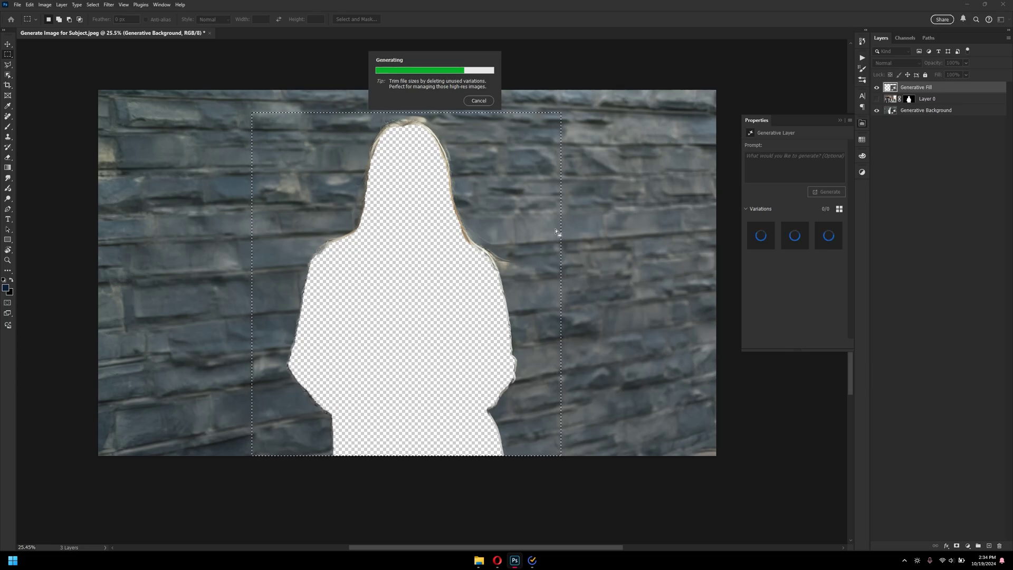
# - Move the woman's layer to the top, make it visible, and shift her to the right
pyautogui.moveTo(891, 99); pyautogui.dragTo(878, 90)
pyautogui.click(876, 88)
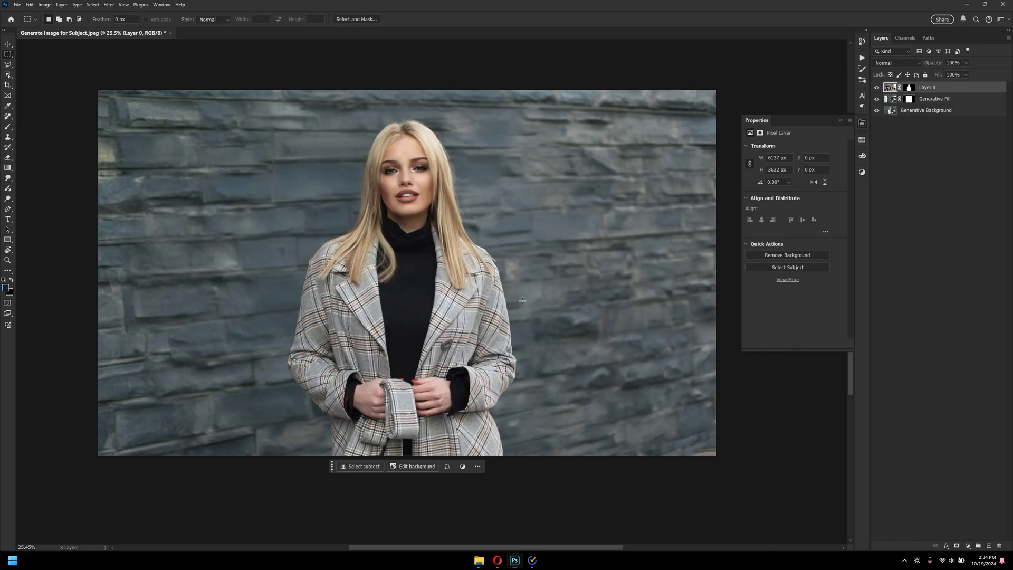
pyautogui.hotkey('ctrl', 't')
pyautogui.moveTo(457, 301); pyautogui.dragTo(525, 311)
pyautogui.scroll(1, 491, 291)
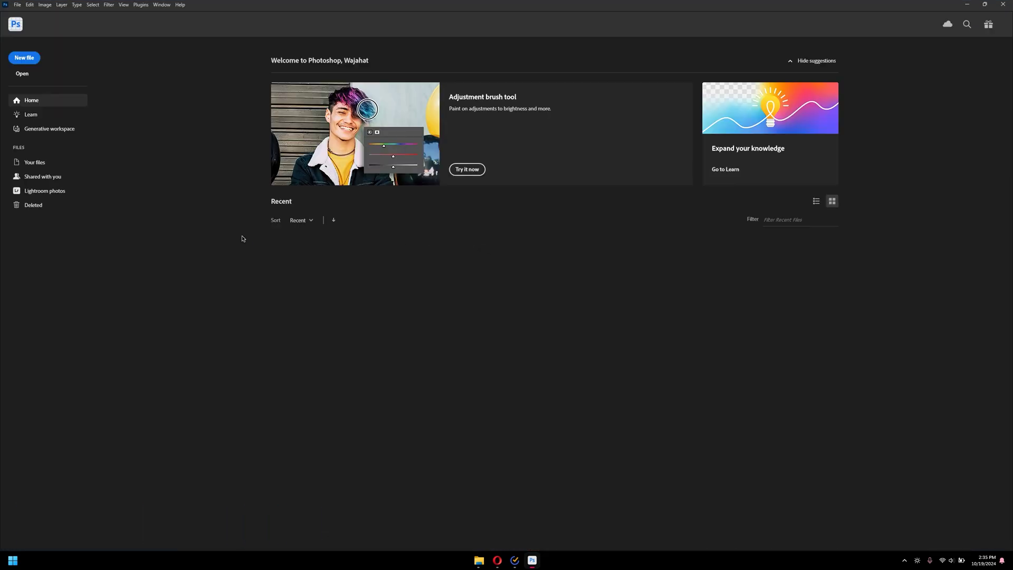
# - Open the Generative Workspace from the Edit menu
pyautogui.click(29, 6)
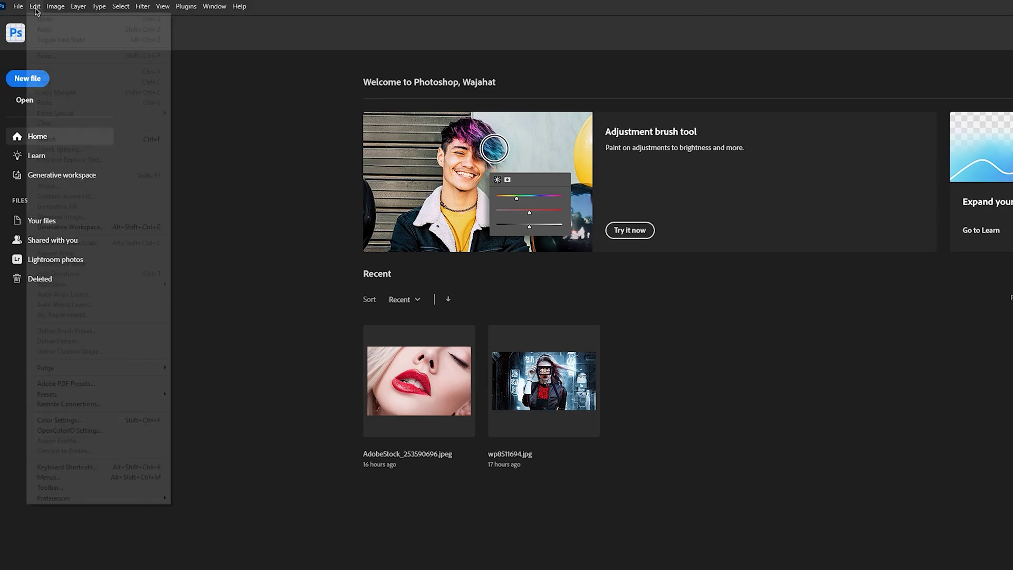
pyautogui.click(105, 227)
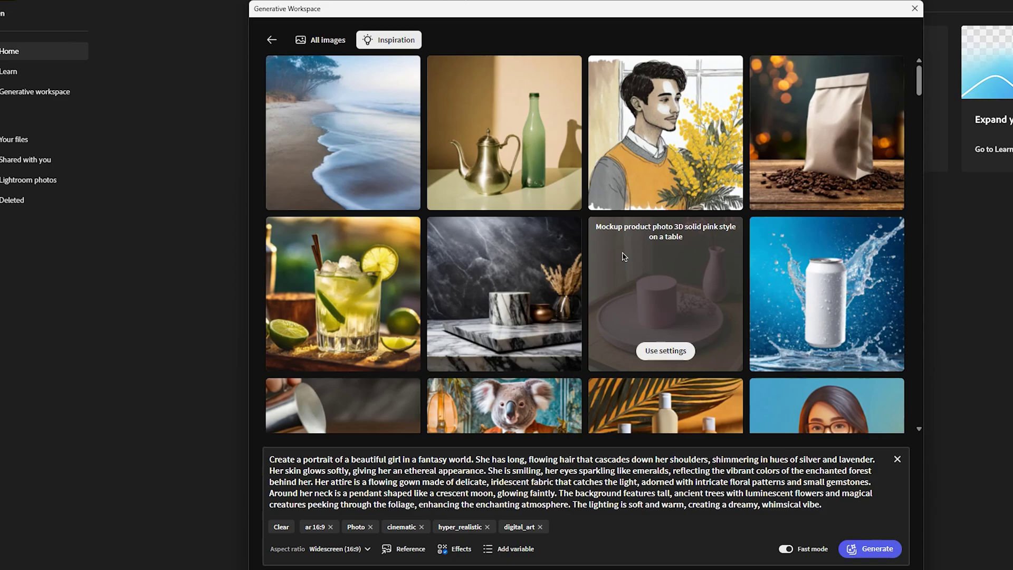
# - Switch to All images and scroll through the earlier fantasy-girl portrait generations
pyautogui.click(316, 40)
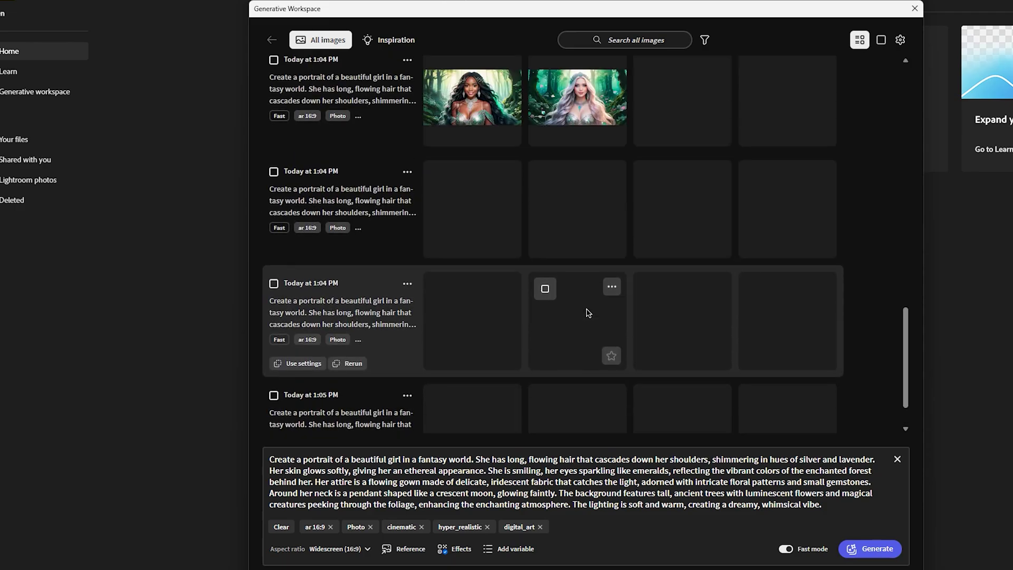
pyautogui.scroll(8, 588, 312)
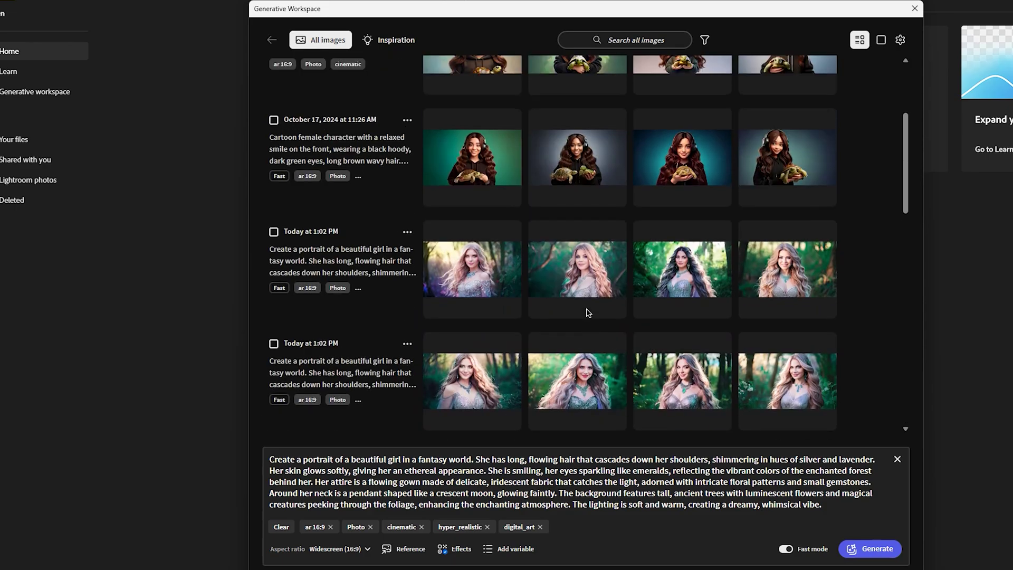
pyautogui.scroll(-10, 588, 312)
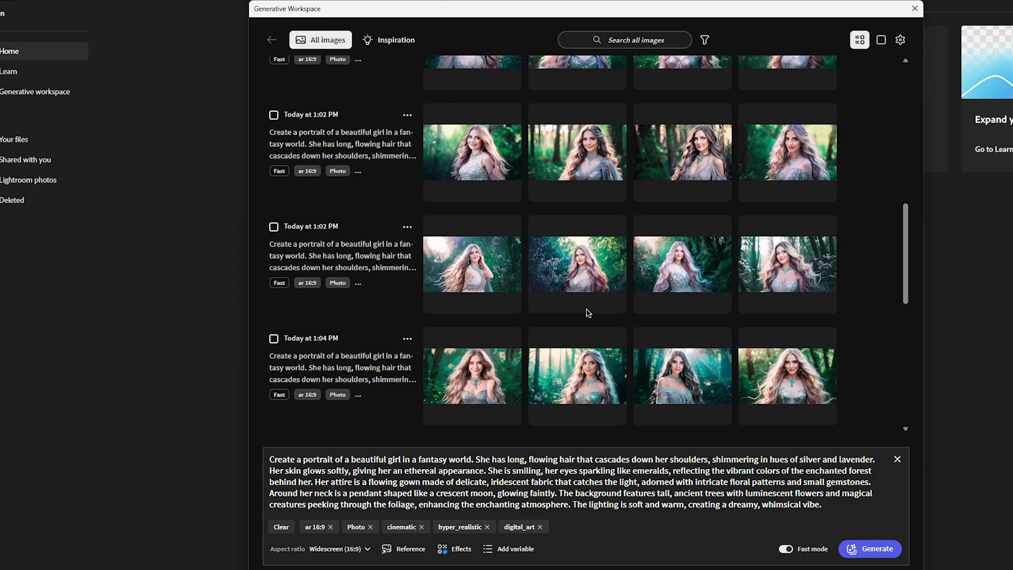
# - Replace the old prompt with the pasted couple-walking-in-autumn-forest prompt
pyautogui.tripleClick(638, 494)
pyautogui.hotkey('ctrl', 'c')
pyautogui.press('BackSpace')
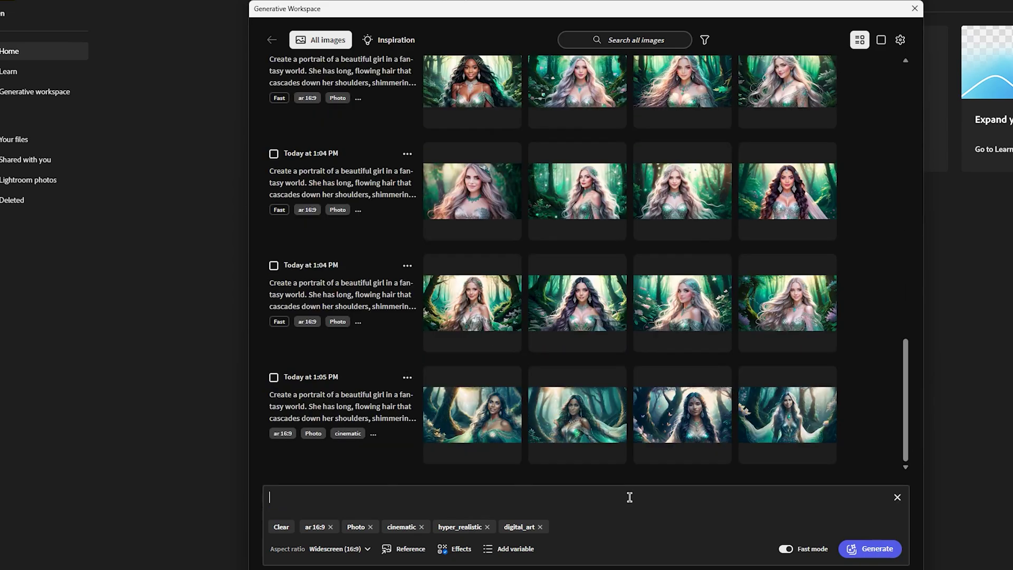
pyautogui.write('Create a heartwarming scene of a couple holding hands, walking through a dreamy, sunlit forest. The couple is walking down a narrow path, surrounded by towering trees with golden, autumnal leaves. Their silhouettes are softly illuminated by the golden hour light filtering through the branches, casting long shadows on the forest floor covered in leaves. The couple is dressed casually, their hands intertwined, symbolizing their deep connection. Around them, soft rays of sunlight break through the trees, creating a magical, serene atmosphere. In the distance, there’s a hint of a glistening river reflecting the warm colors of the setting sun. The entire scene evokes a feeling of peace, love, and timeless romance.')
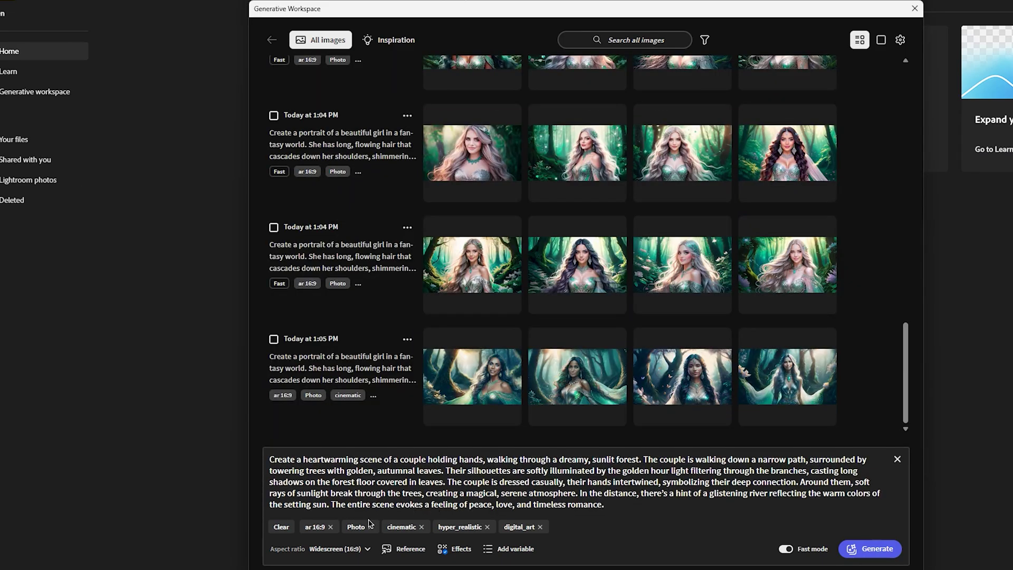
# - Set the aspect ratio to Widescreen (16:9) and review the style effects choices
pyautogui.click(330, 527)
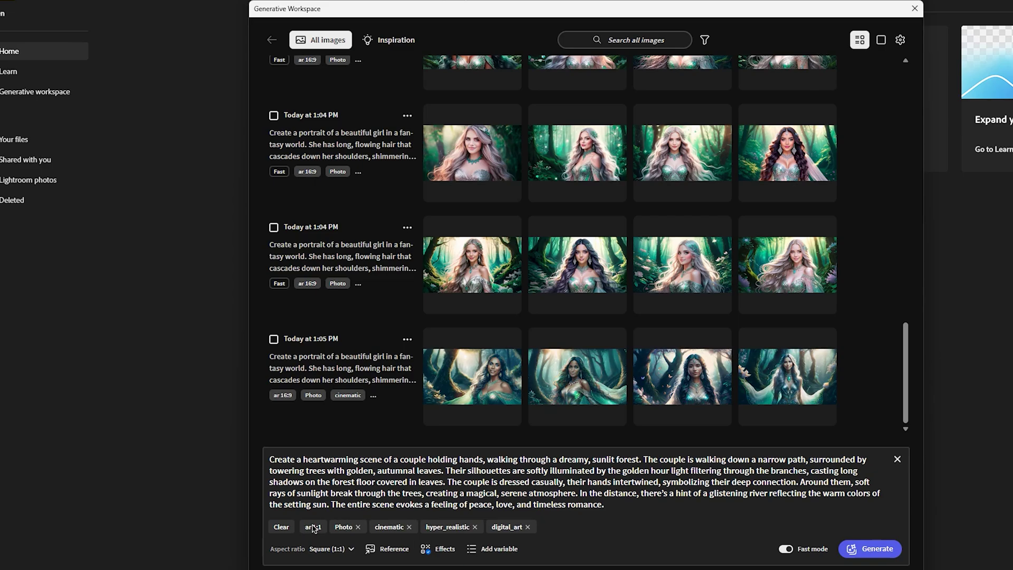
pyautogui.click(324, 549)
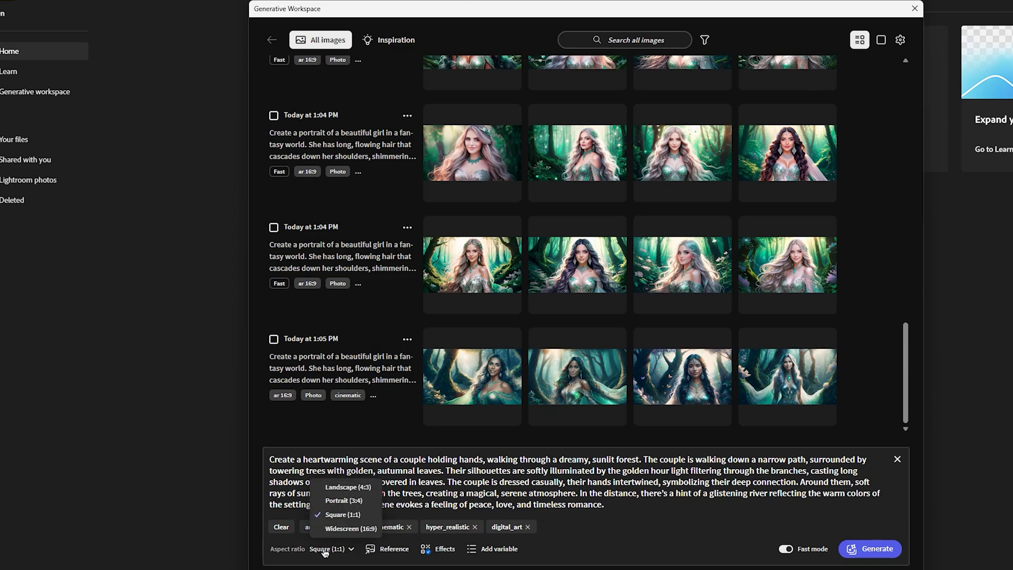
pyautogui.click(349, 528)
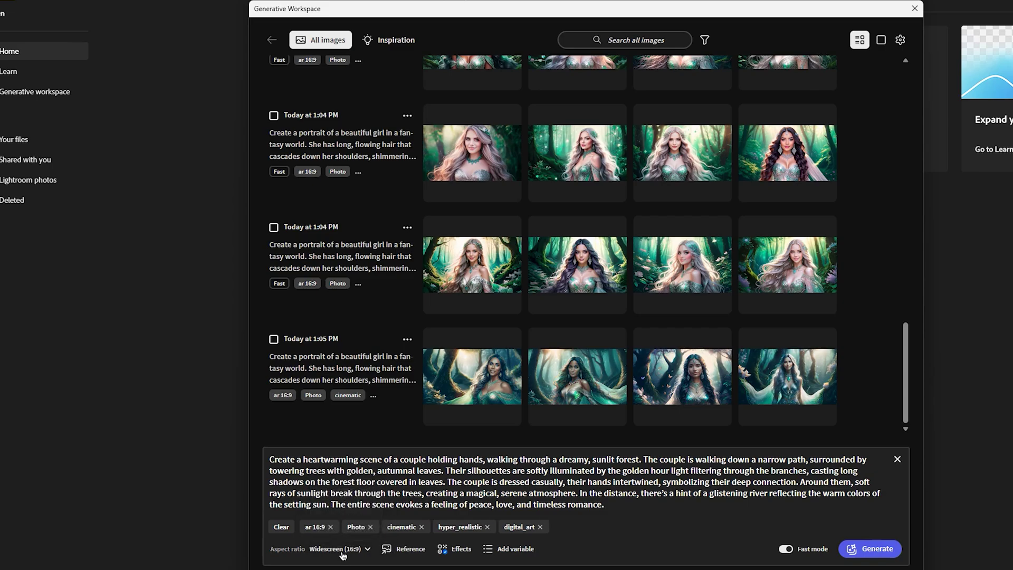
pyautogui.click(461, 550)
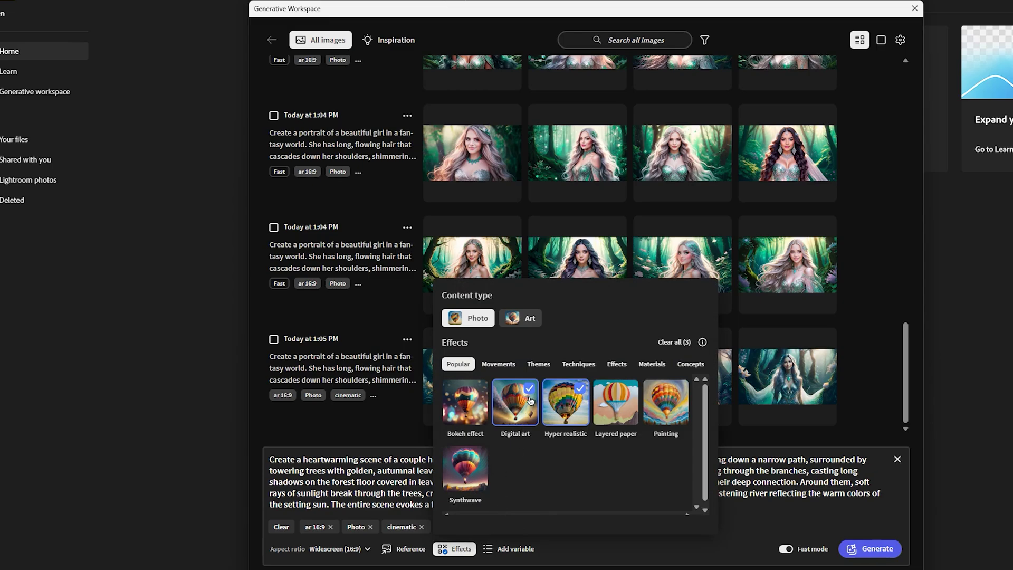
pyautogui.press('Escape')
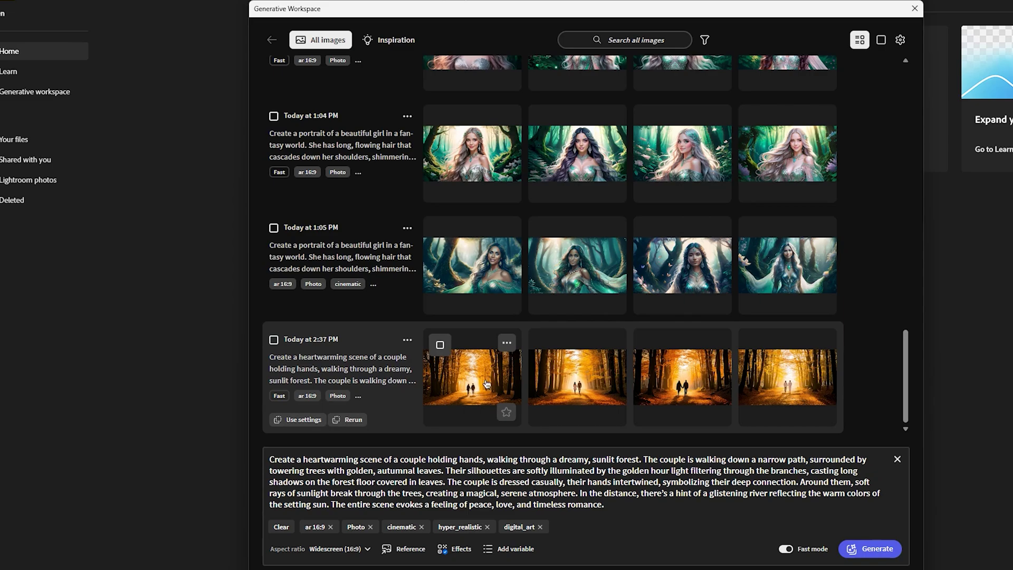
# - Preview the first two autumn couple images full size, then return to the grid
pyautogui.click(487, 383)
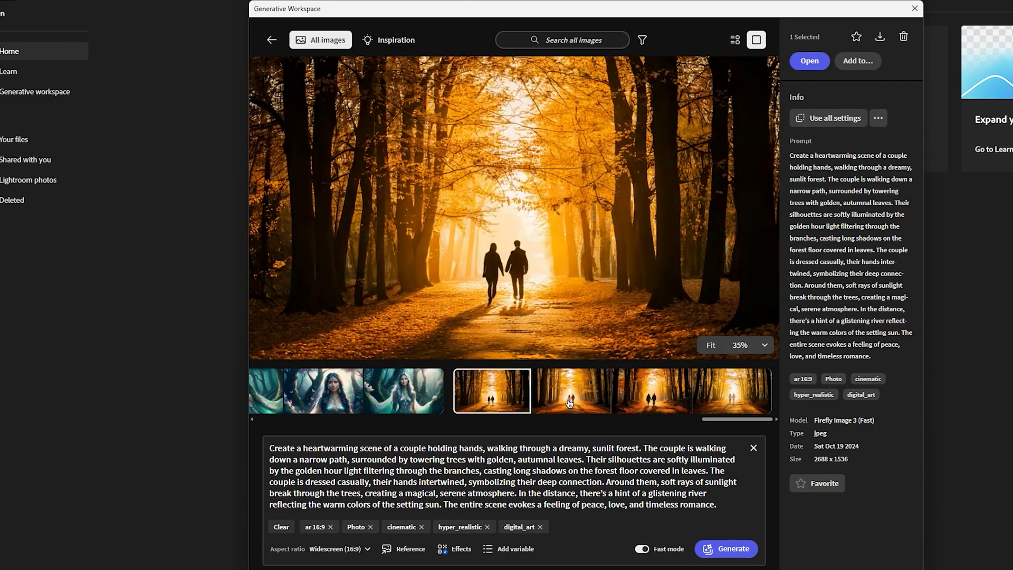
pyautogui.click(569, 403)
pyautogui.press('Left')
pyautogui.click(272, 40)
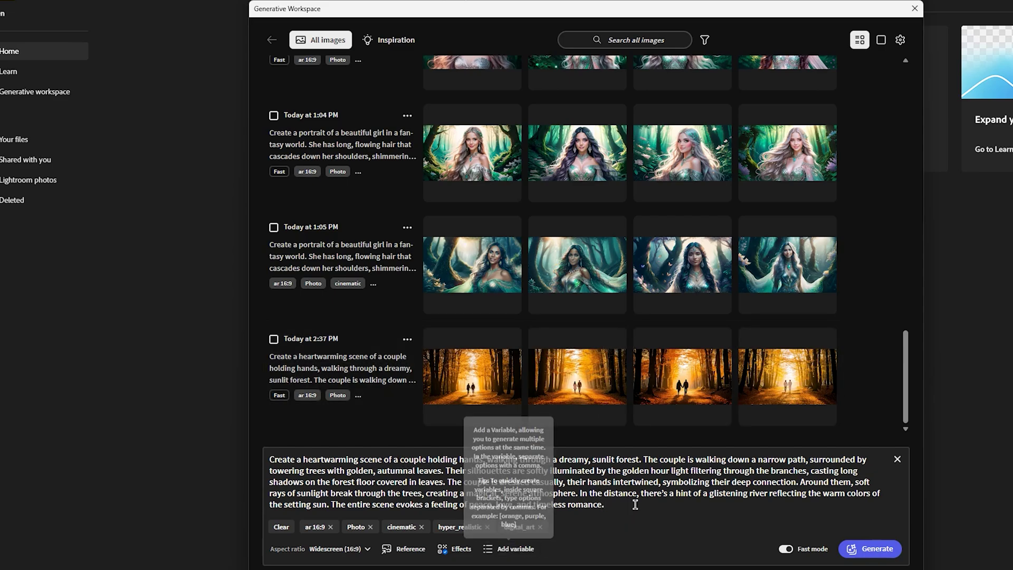
# - Replace the prompt with the fantasy portrait prompt and generate images
pyautogui.moveTo(621, 505); pyautogui.dragTo(250, 463)
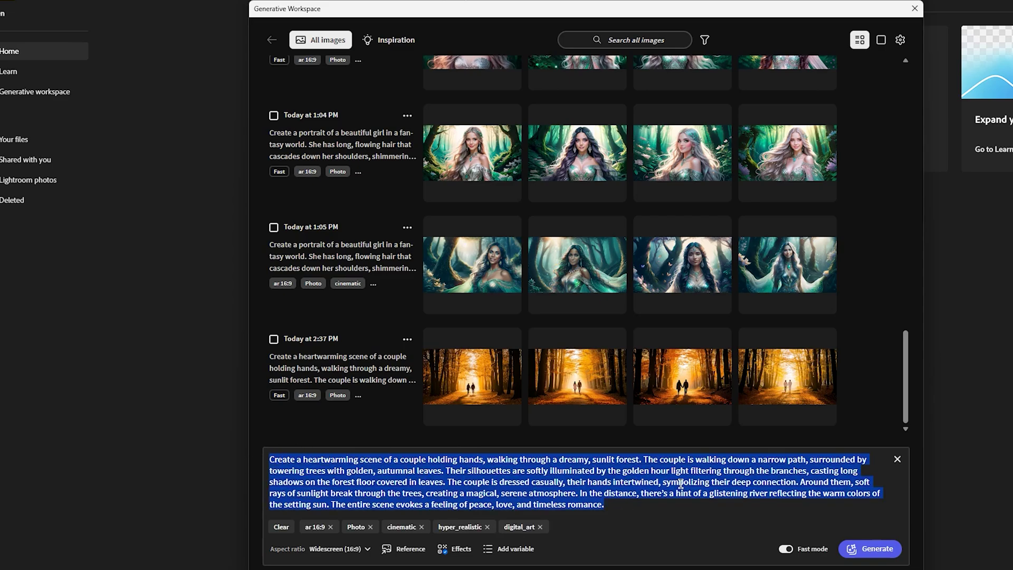
pyautogui.hotkey('ctrl', 'v')
pyautogui.press('Return')
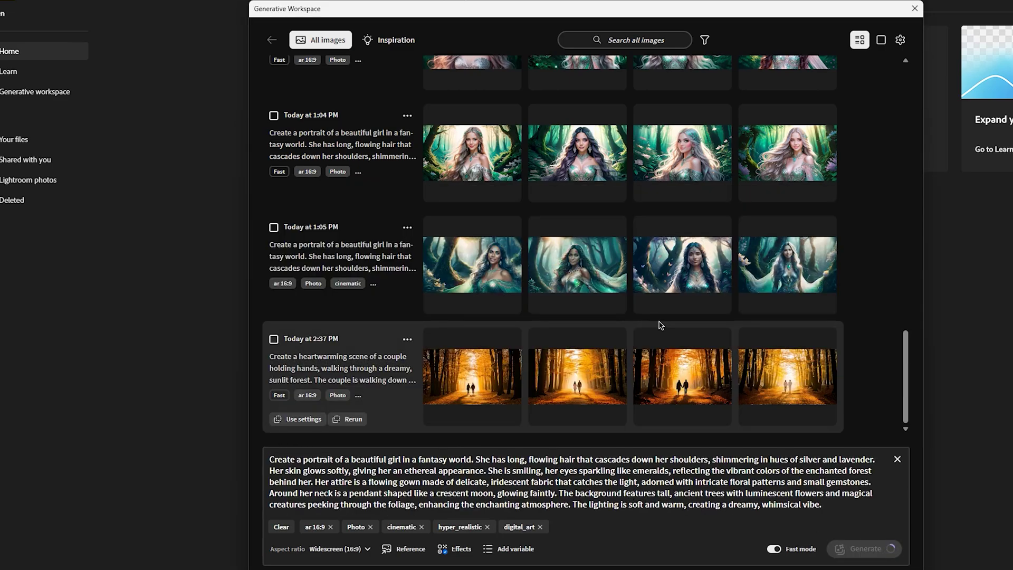
# - Swap in the sunrise landscape prompt from the clipboard history
pyautogui.tripleClick(636, 481)
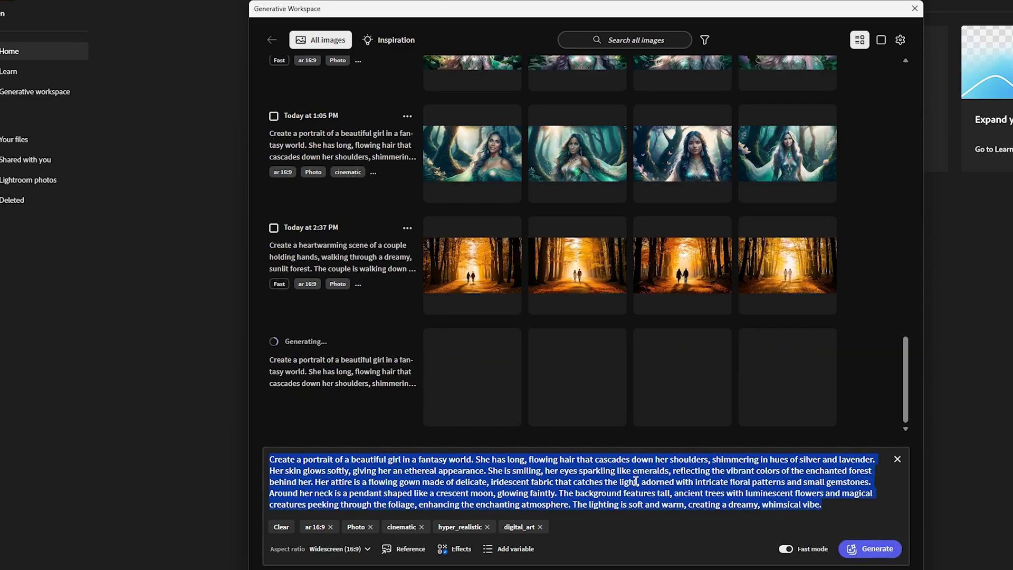
pyautogui.press('super+v')
pyautogui.click(363, 379)
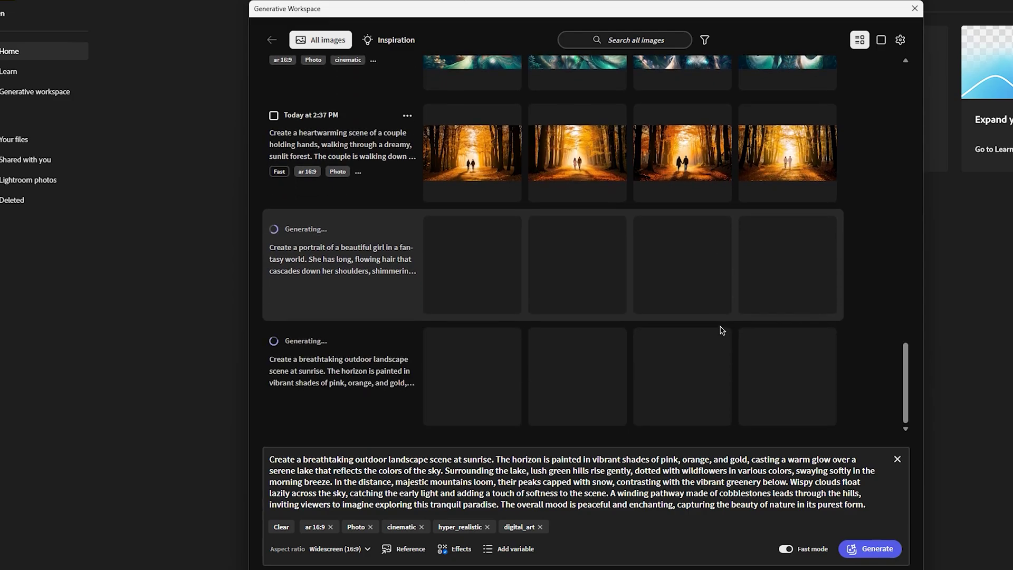
# - Add a style variable (cinematic, fantasy style, digital painting style) and generate twelve landscapes
pyautogui.click(605, 492)
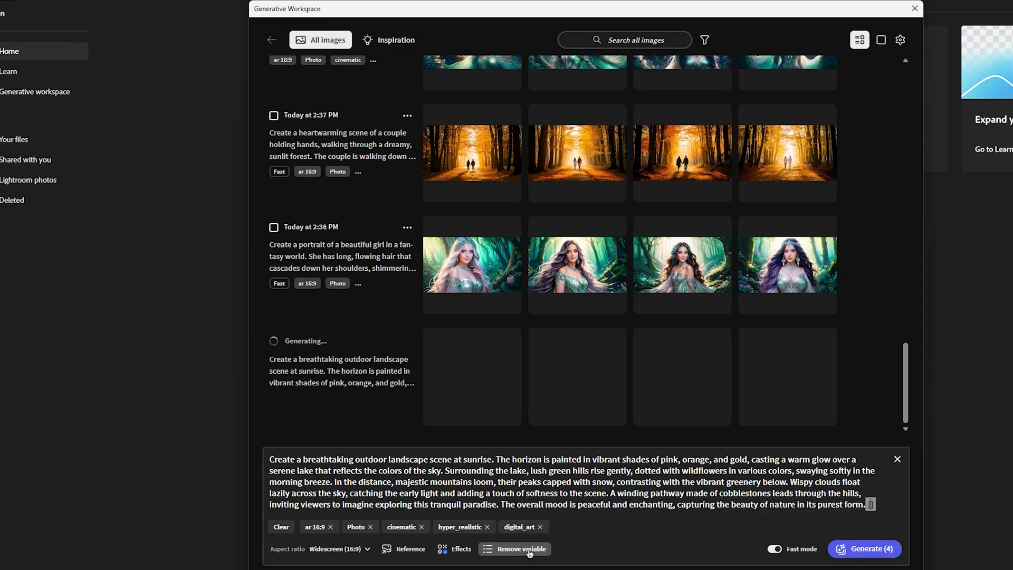
pyautogui.click(522, 554)
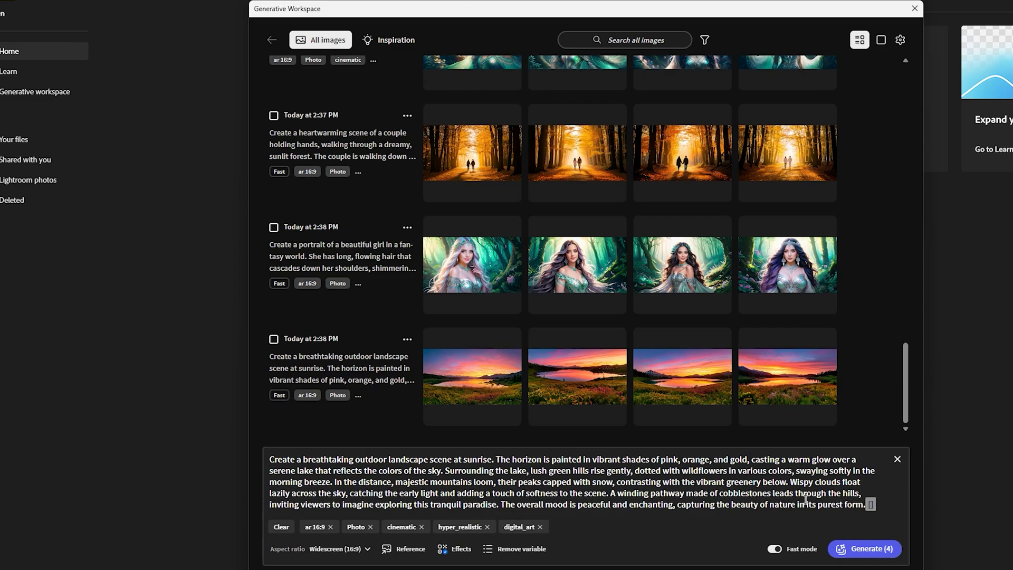
pyautogui.write('ciematic')
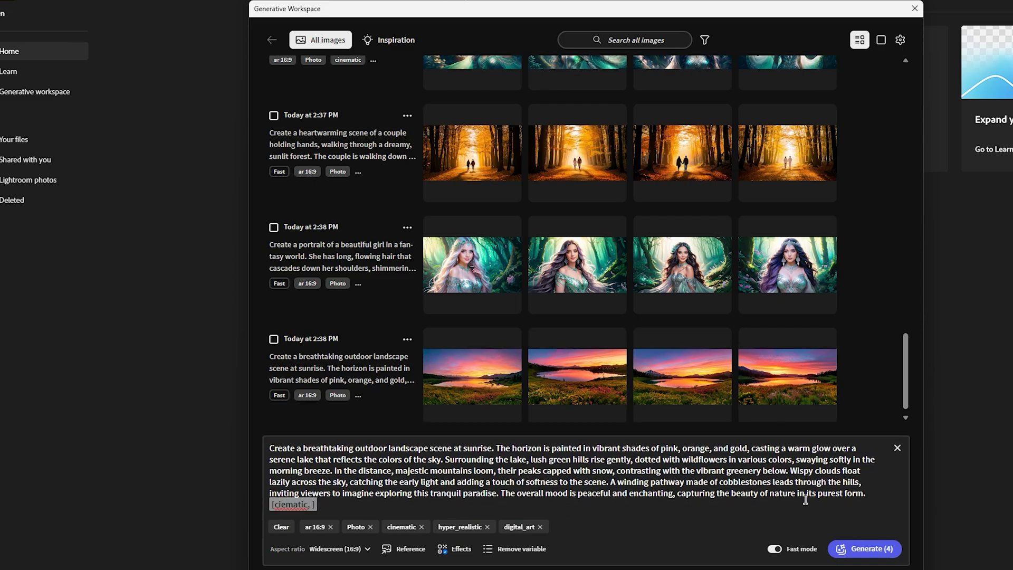
pyautogui.write(', fantasy style, ')
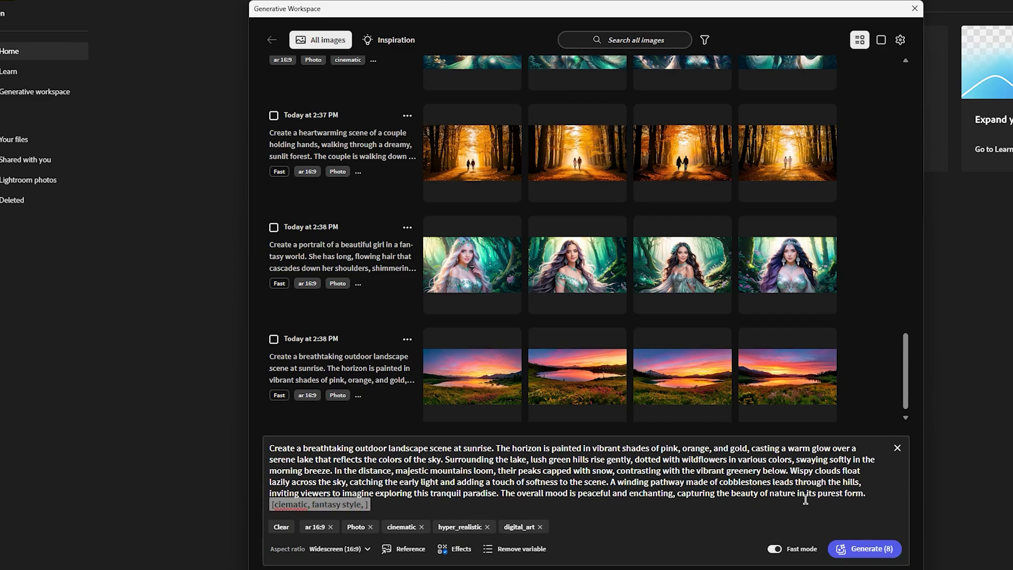
pyautogui.write('digital')
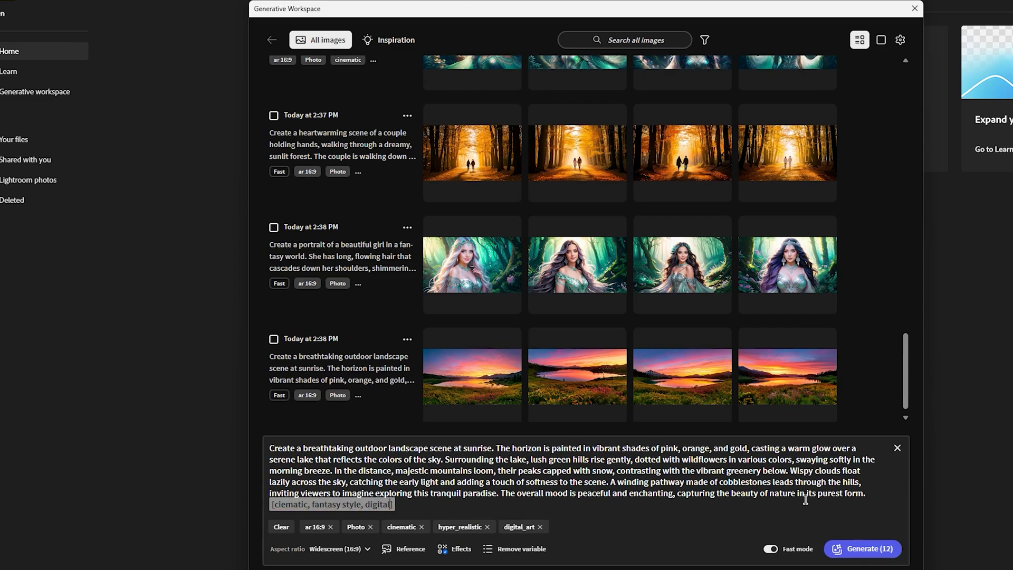
pyautogui.write(' painting style')
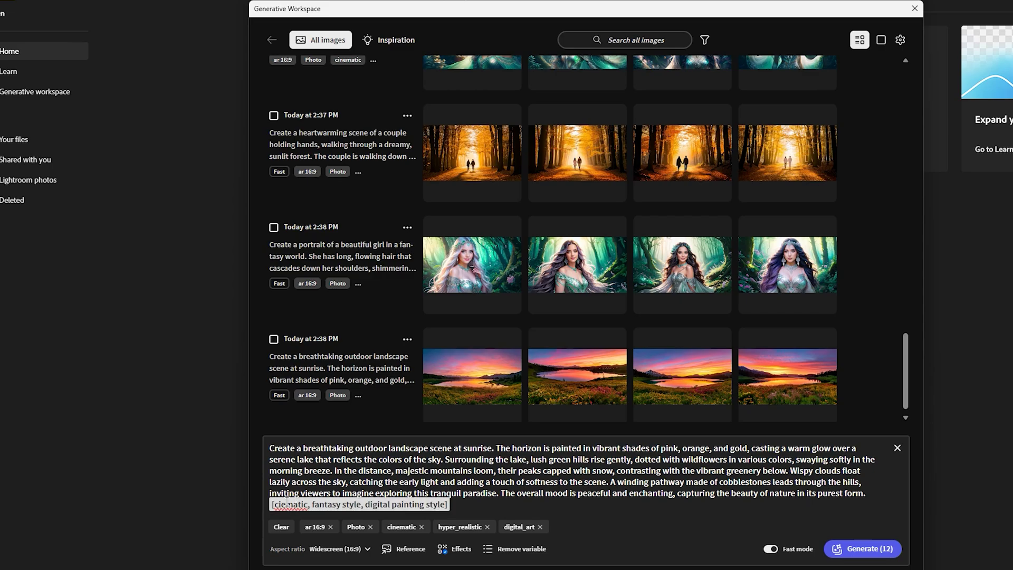
pyautogui.click(285, 503)
pyautogui.write('n')
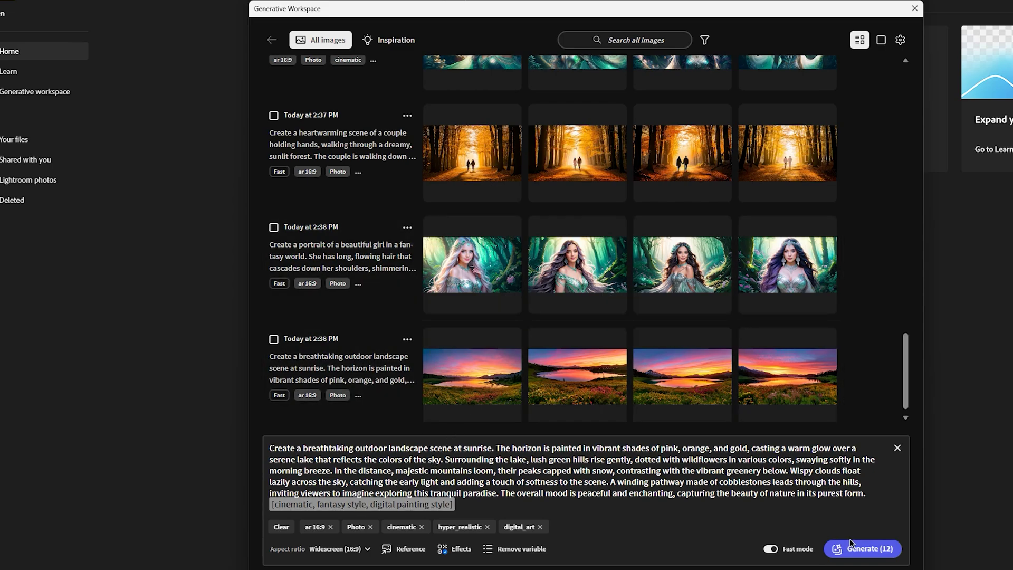
pyautogui.click(873, 549)
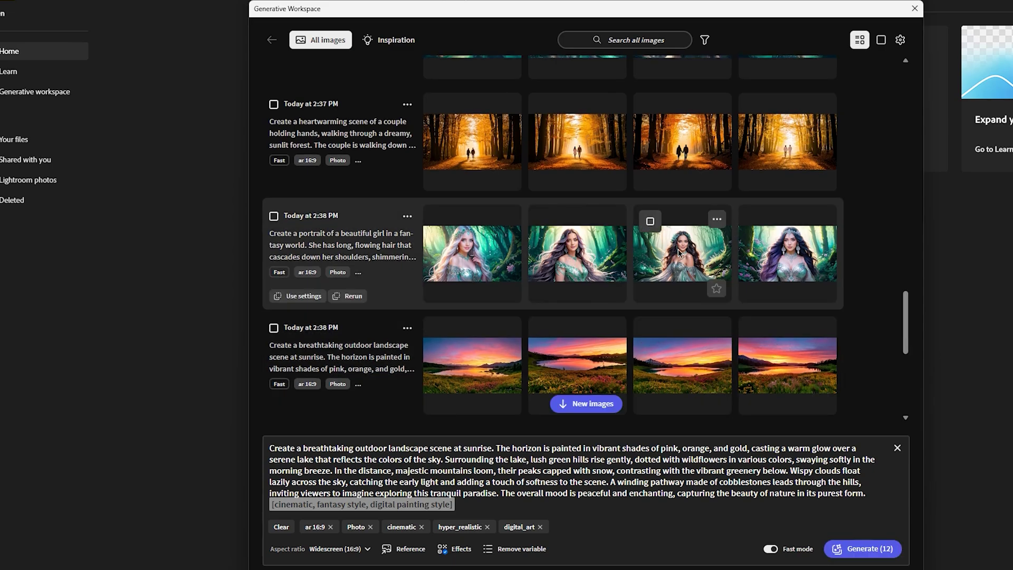
# - Open the second purple-haired fantasy portrait as a new 2688 x 1536 px document
pyautogui.click(567, 254)
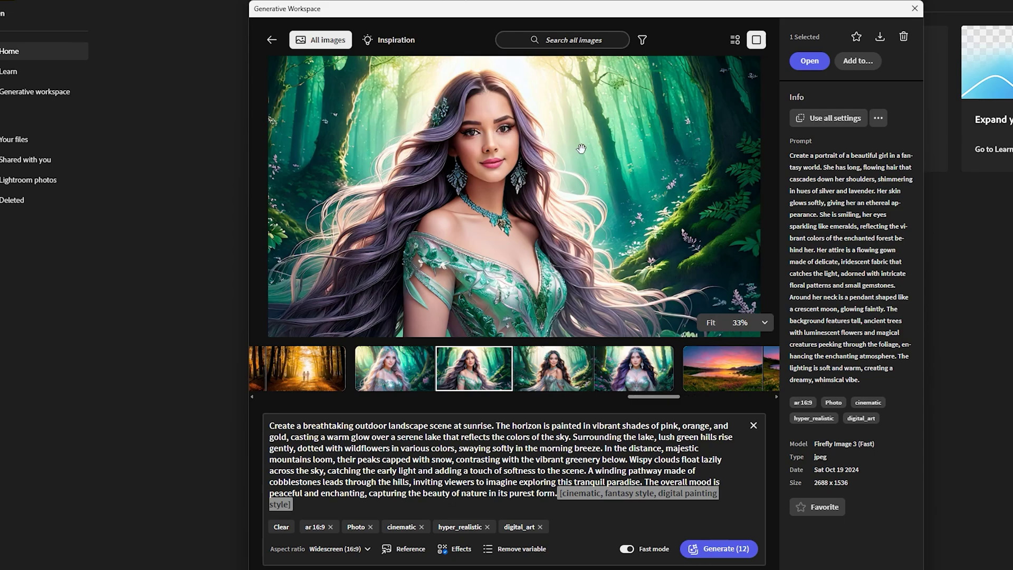
pyautogui.click(806, 63)
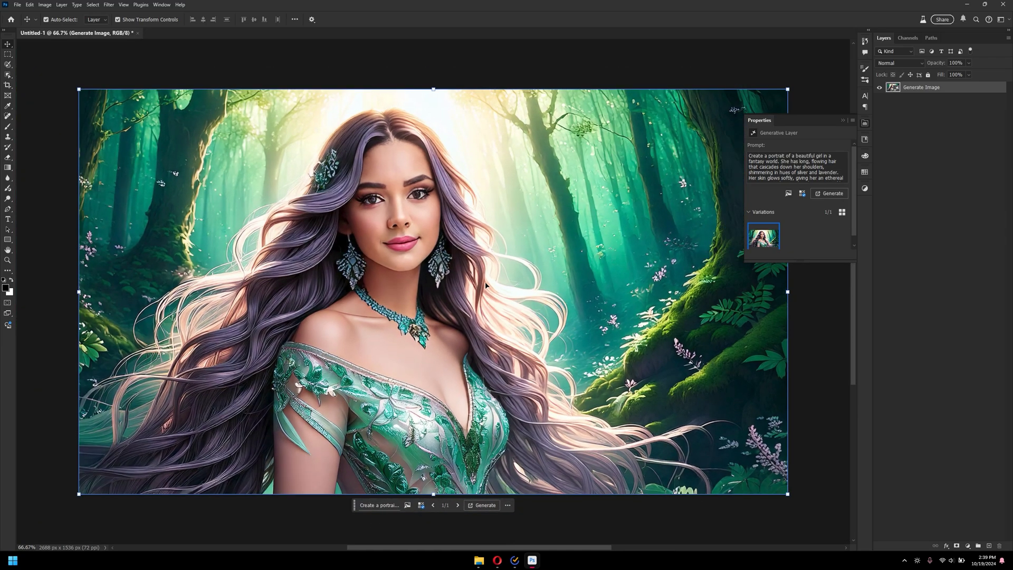
# - Reopen the Generative Workspace, choose the mountain-lake sunrise image, and download it to the Desktop
pyautogui.click(29, 5)
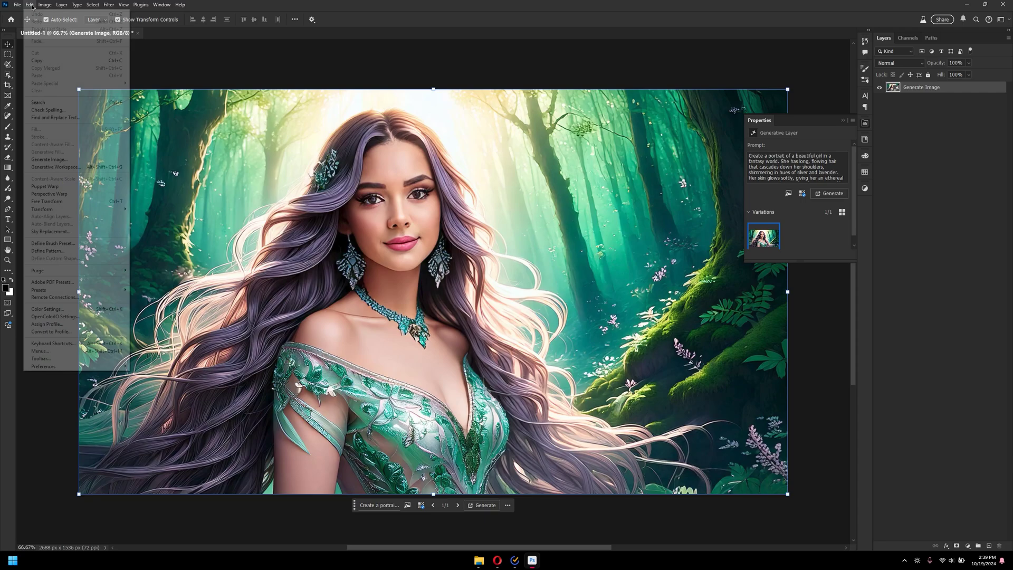
pyautogui.click(70, 168)
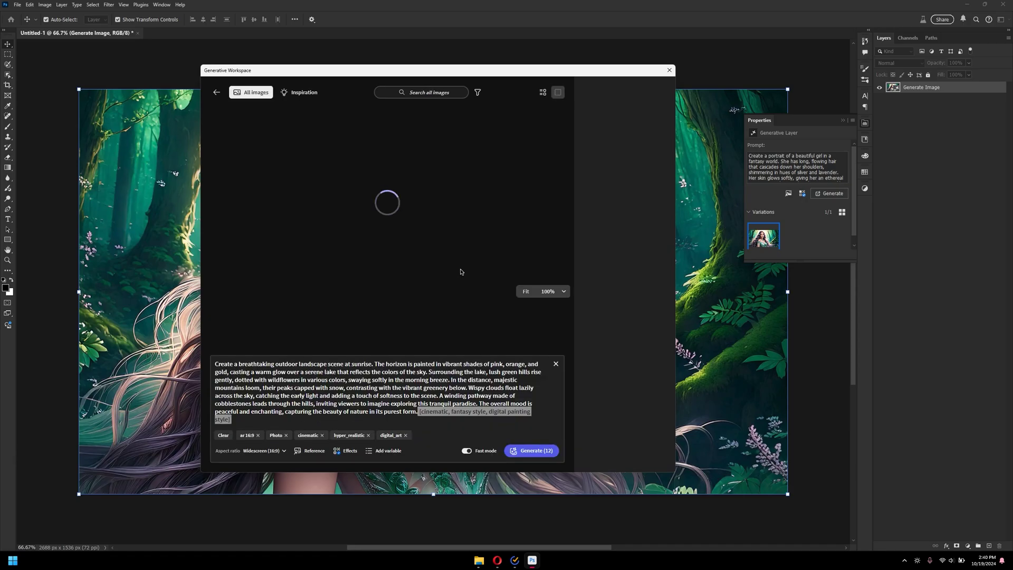
pyautogui.moveTo(529, 348)
pyautogui.mouseDown()
pyautogui.moveTo(554, 347)
pyautogui.moveTo(485, 347)
pyautogui.moveTo(517, 348)
pyautogui.mouseUp()
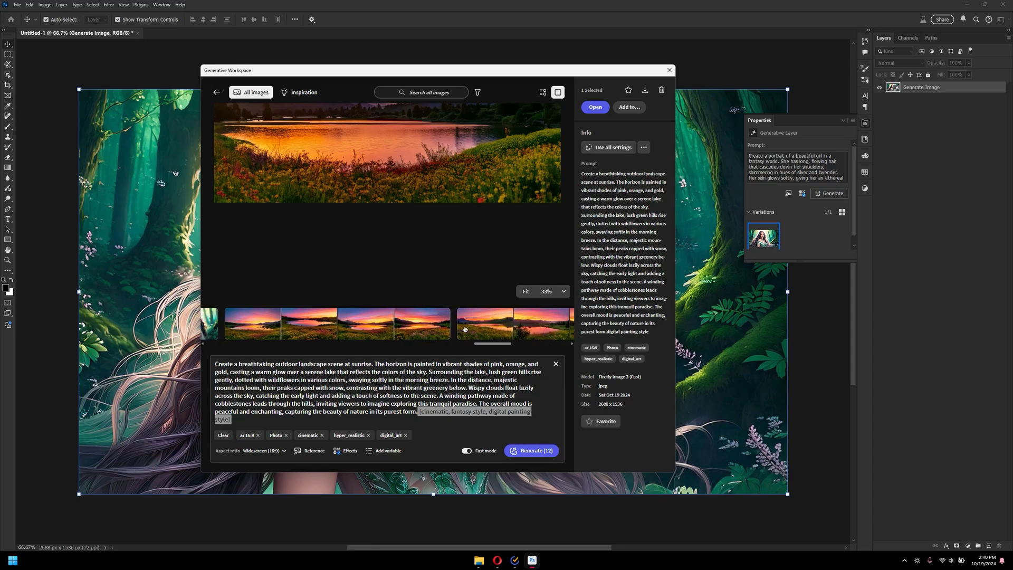
pyautogui.click(402, 319)
pyautogui.hscroll(1, 486, 333)
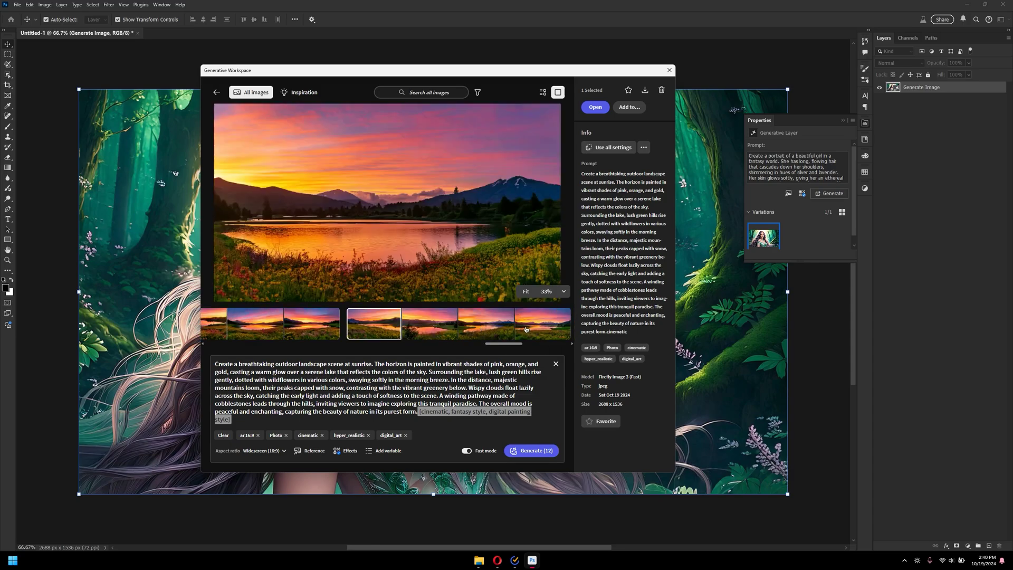
pyautogui.click(499, 329)
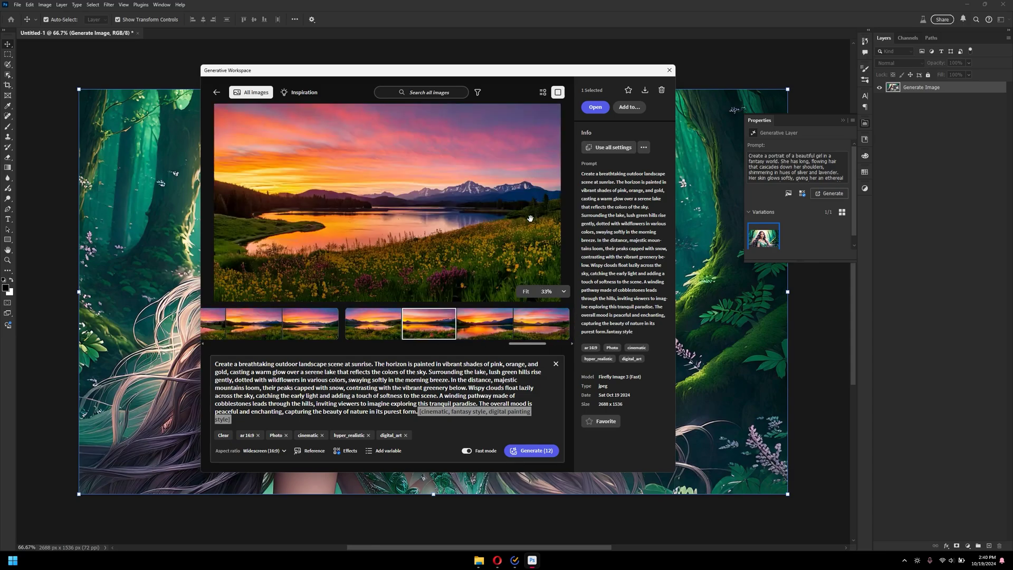
pyautogui.click(645, 91)
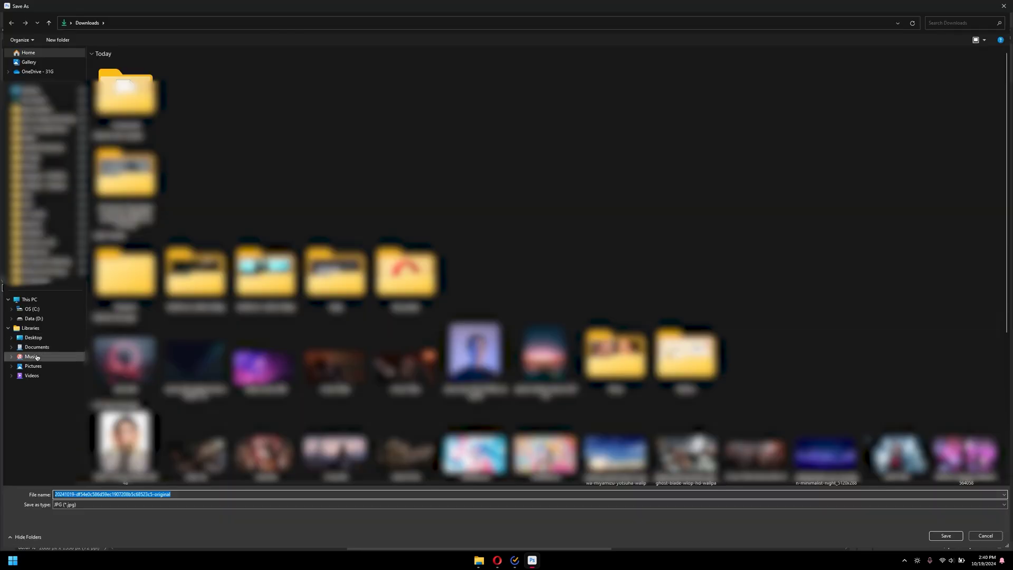
pyautogui.click(34, 337)
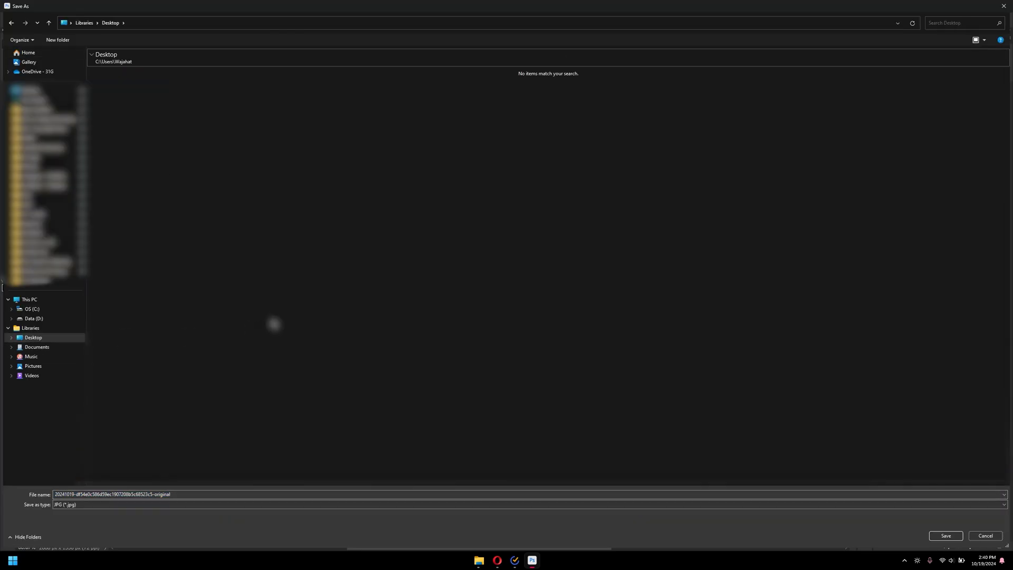
# - Save the sunrise landscape as a JPG on the Desktop
pyautogui.click(945, 535)
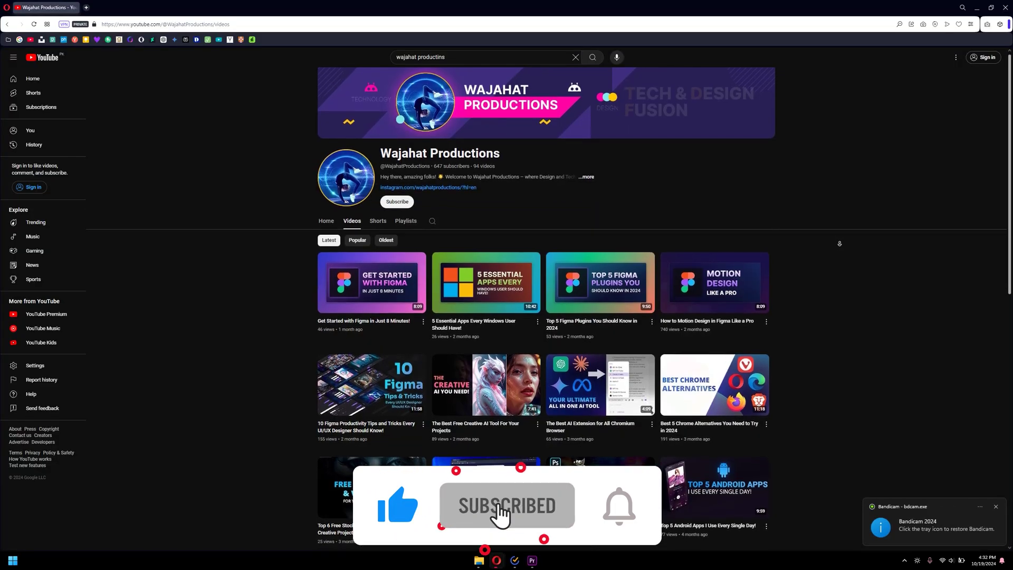
# - Scroll down the channel's Videos tab to its older Photoshop tutorials
pyautogui.scroll(-2, 839, 234)
pyautogui.scroll(-3, 840, 243)
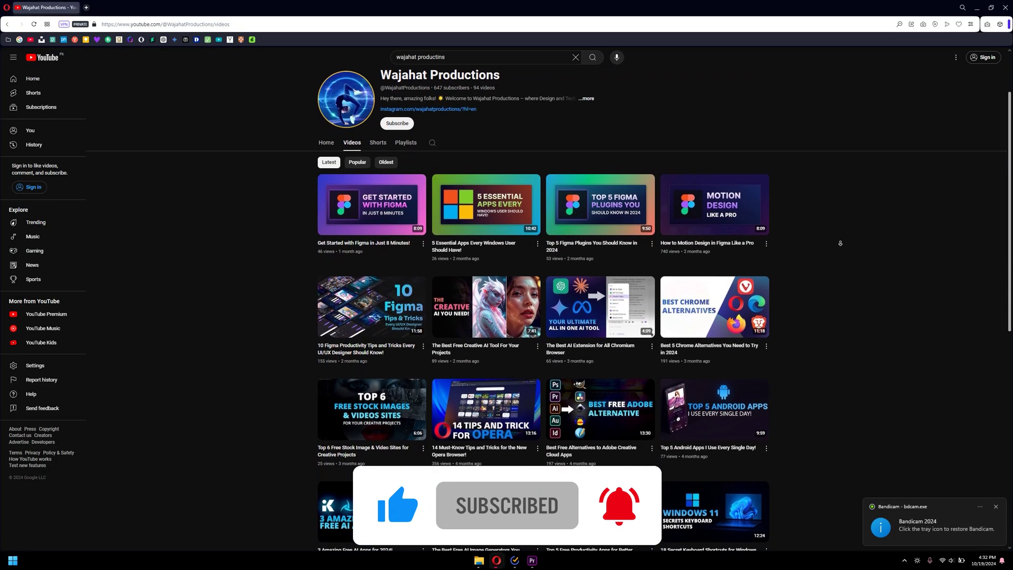
pyautogui.scroll(-3, 840, 243)
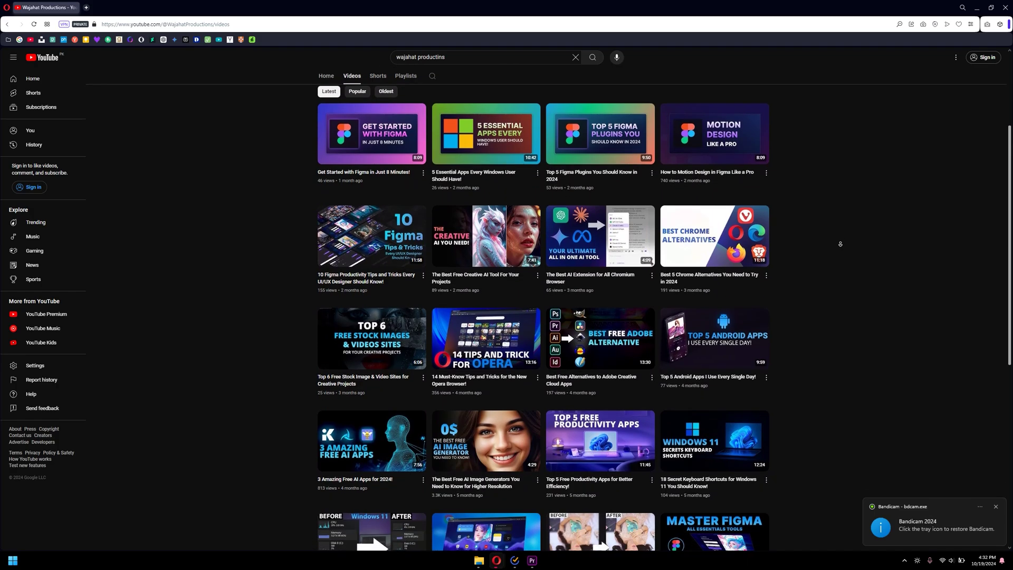
pyautogui.scroll(-3, 840, 244)
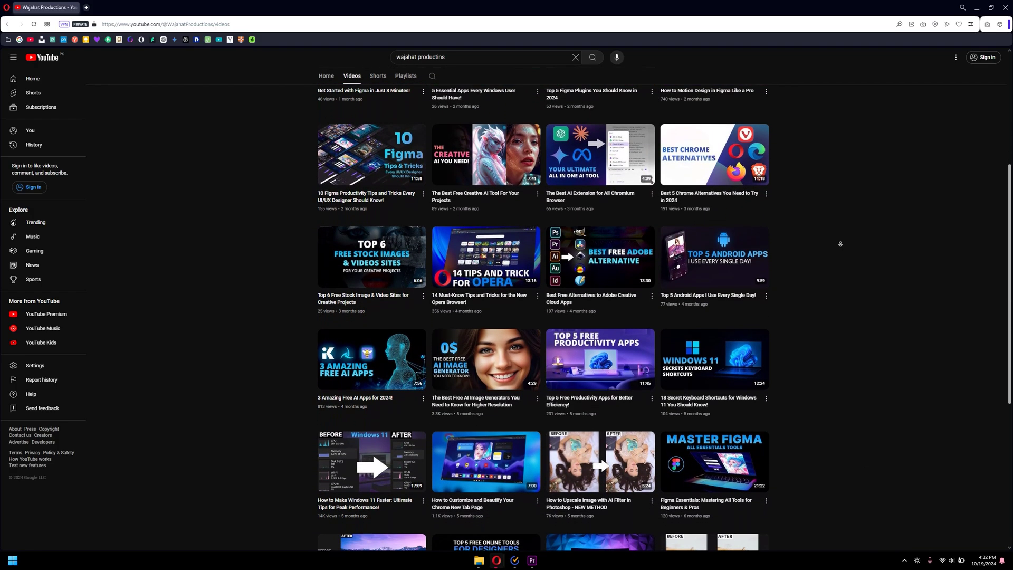
pyautogui.scroll(-3, 841, 244)
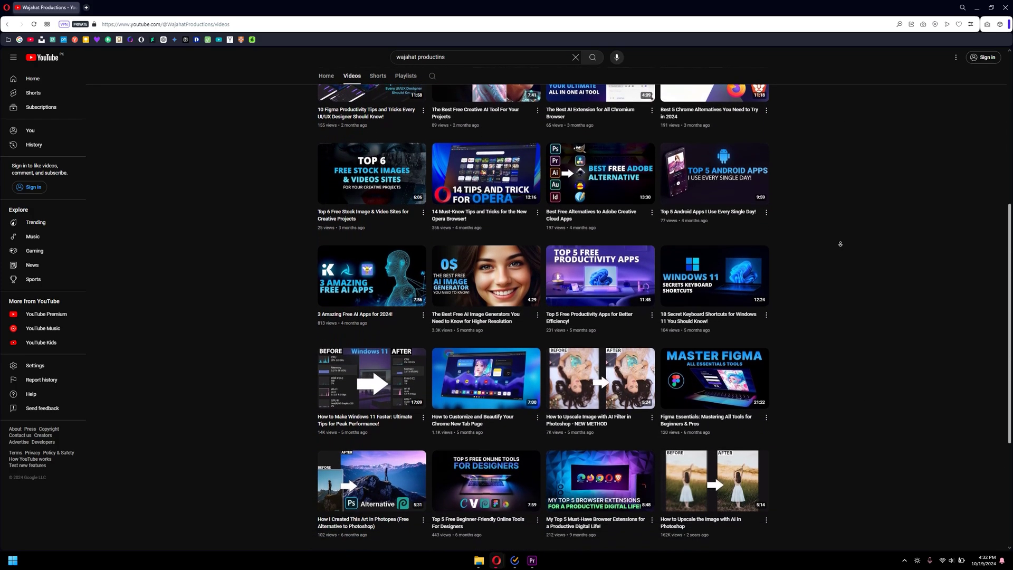
pyautogui.scroll(-3, 840, 244)
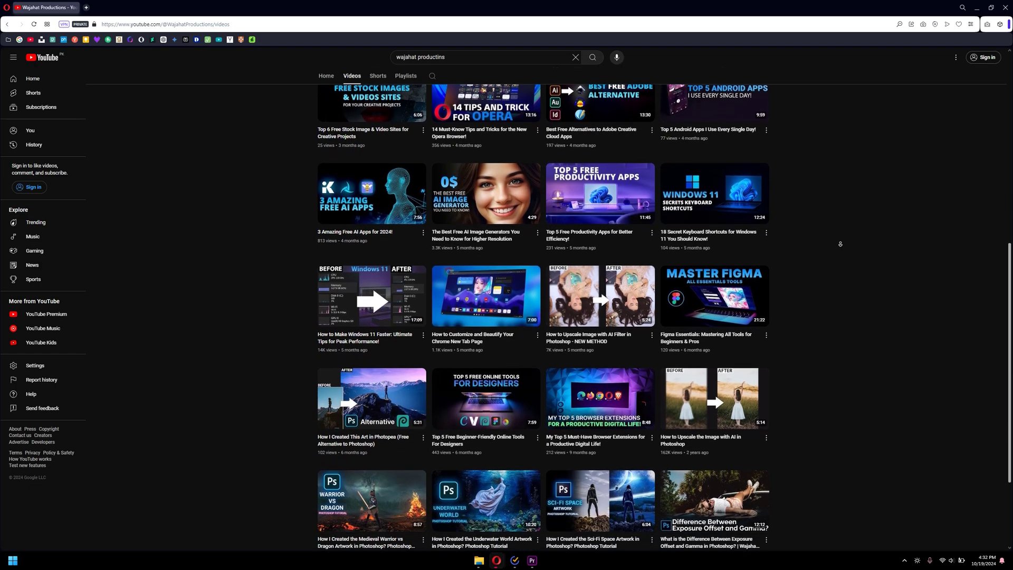